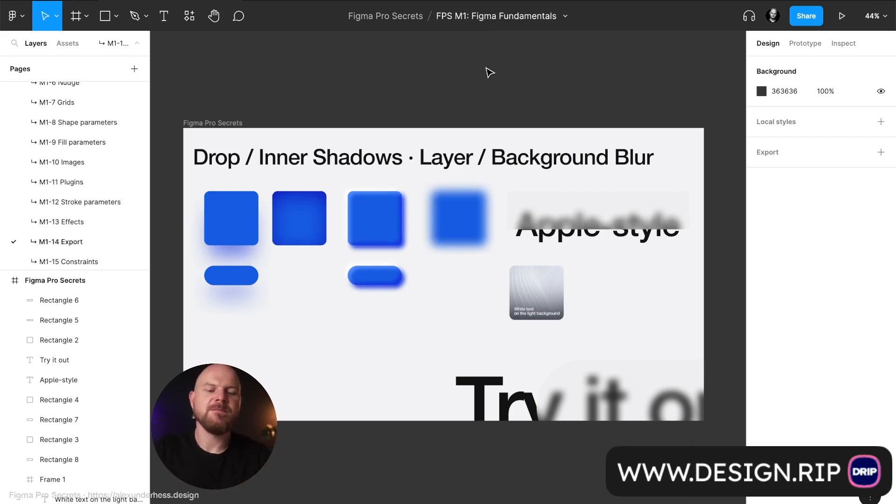
# Add an export setting to the page and draw a new frame about 1296 × 790 beside the Figma Pro Secrets frame.
pyautogui.click(881, 153)
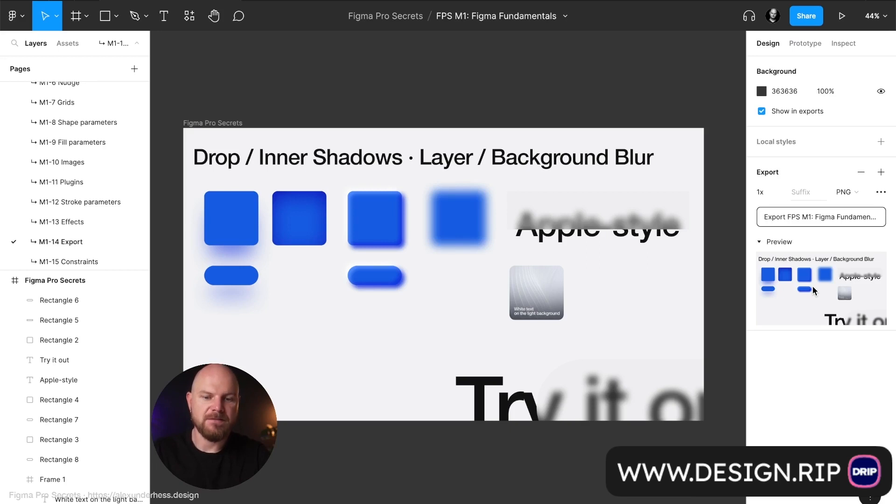
pyautogui.hscroll(10, 432, 251)
pyautogui.press('f')
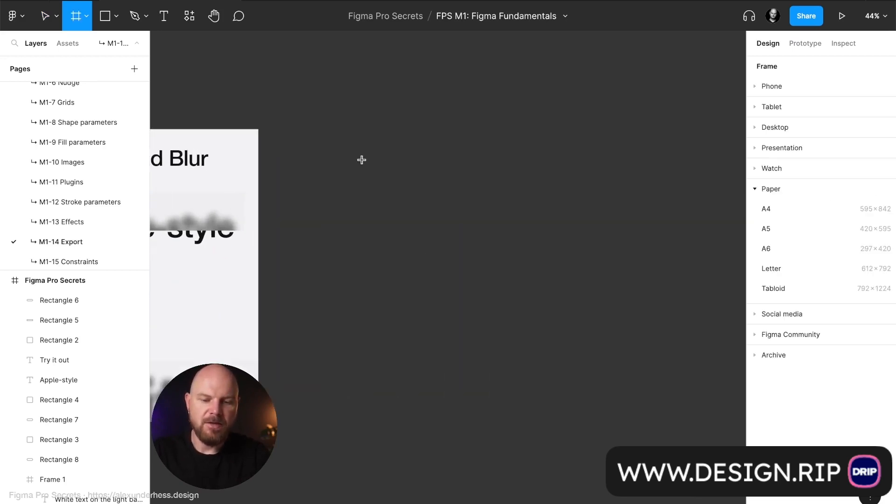
pyautogui.moveTo(362, 160); pyautogui.dragTo(712, 372)
# Draw a rectangle about 569 × 635 beyond the new frame and an ellipse beyond the rectangle on the canvas.
pyautogui.hscroll(10, 562, 320)
pyautogui.press('r')
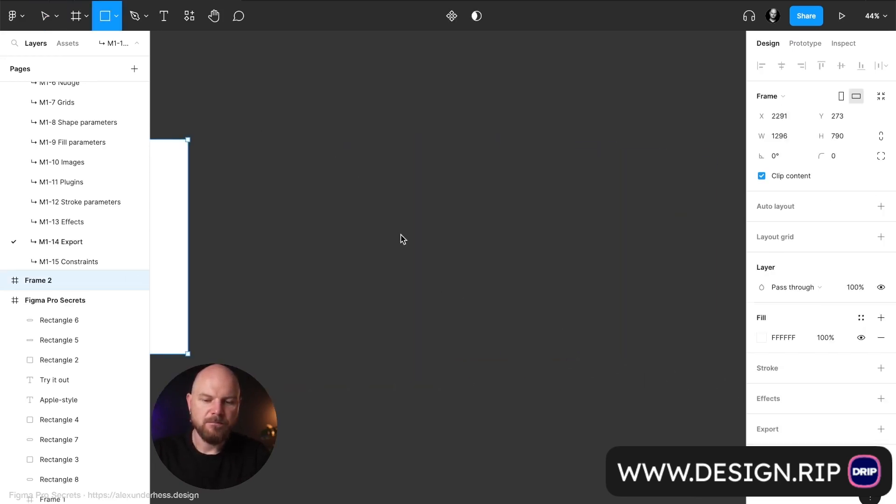
pyautogui.moveTo(332, 154); pyautogui.dragTo(486, 328)
pyautogui.hscroll(10, 508, 342)
pyautogui.press('o')
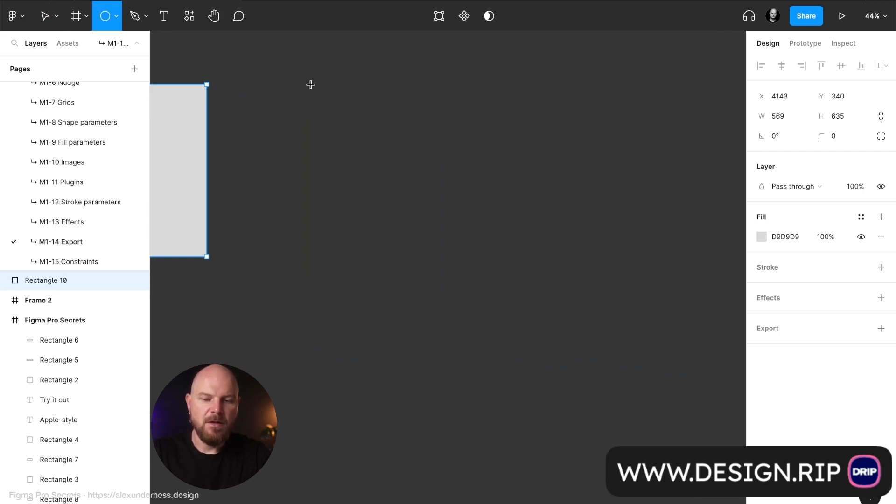
pyautogui.moveTo(310, 84); pyautogui.dragTo(523, 302)
# Deselect the objects and expand the preview of the page export.
pyautogui.hscroll(-20, 527, 304)
pyautogui.click(530, 305)
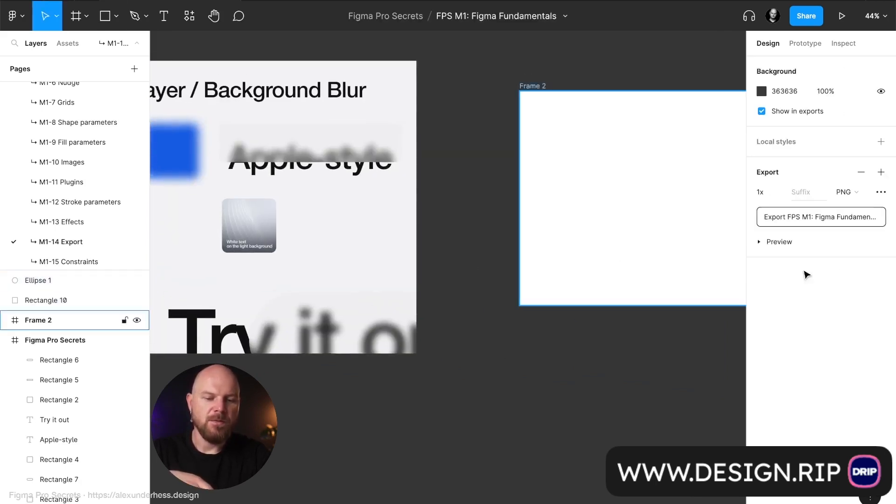
pyautogui.click(793, 243)
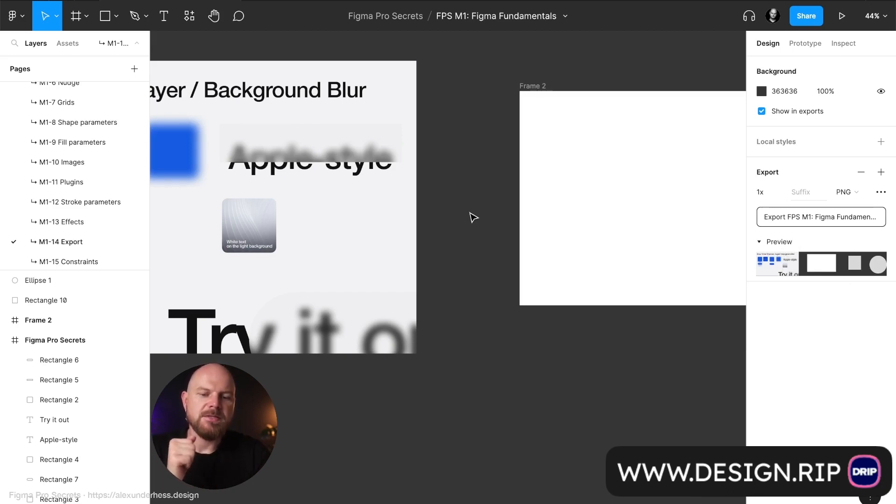
# Examine the objects on the canvas and compare them with what the page export preview includes.
pyautogui.hscroll(-1, 473, 218)
pyautogui.hscroll(-7, 474, 218)
pyautogui.scroll(2, 474, 218)
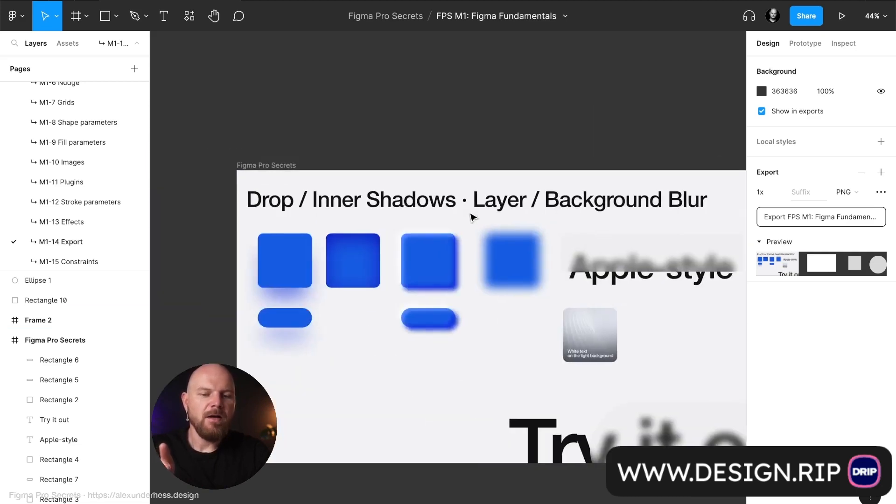
pyautogui.hscroll(1, 473, 218)
pyautogui.scroll(-1, 474, 218)
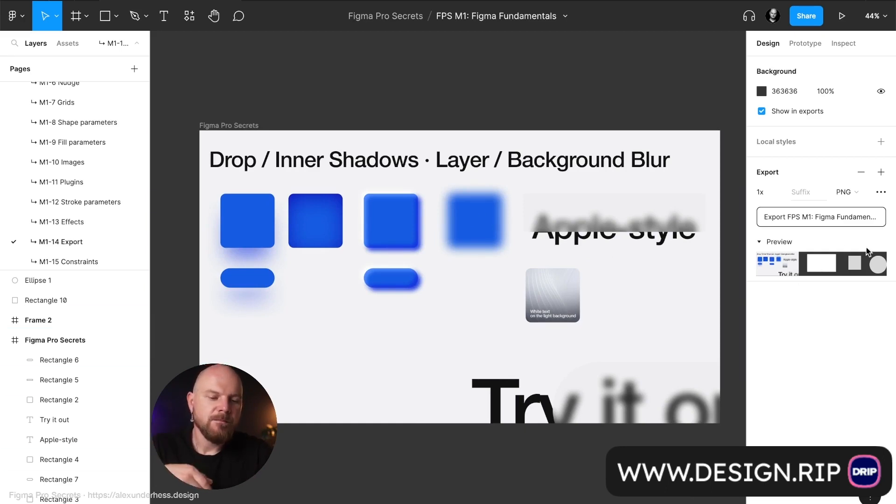
pyautogui.scroll(-5, 478, 186)
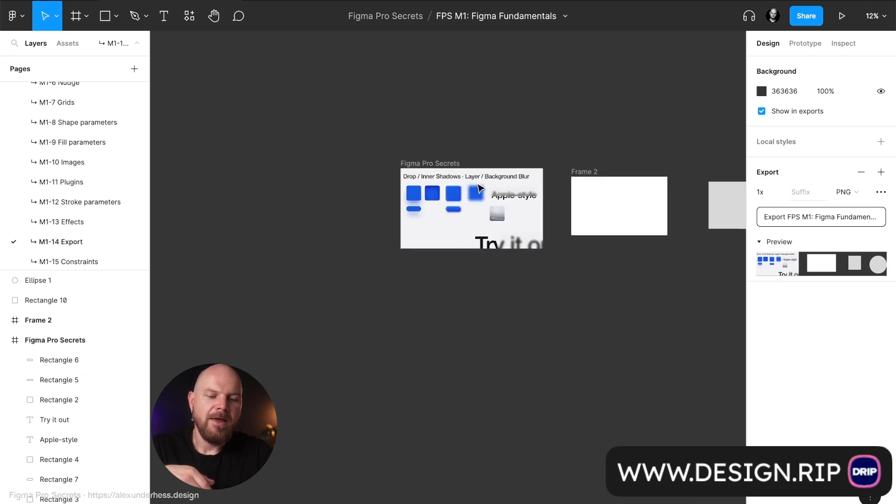
pyautogui.hscroll(5, 480, 188)
pyautogui.hscroll(-2, 480, 189)
pyautogui.scroll(1, 352, 169)
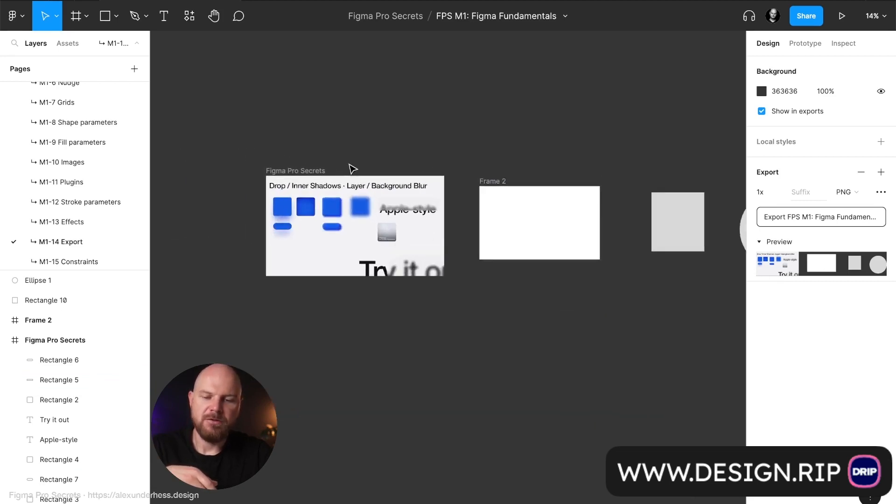
pyautogui.scroll(2, 347, 161)
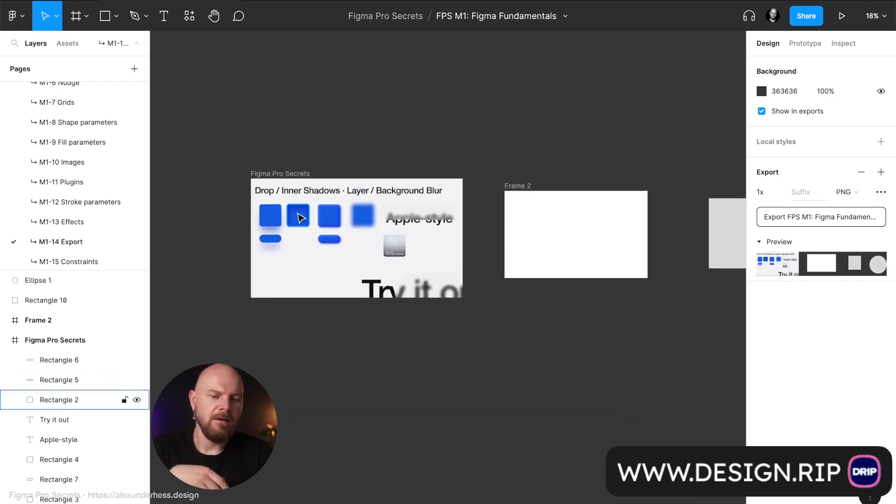
pyautogui.scroll(3, 301, 217)
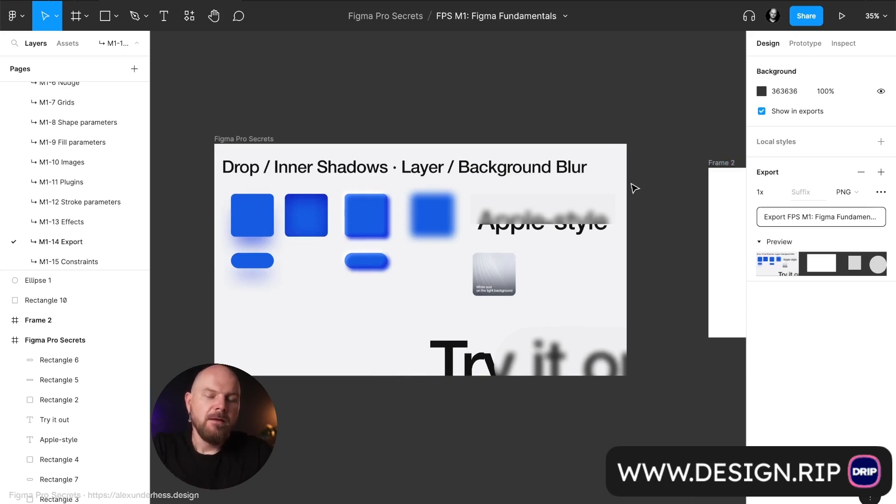
pyautogui.hscroll(-3, 628, 185)
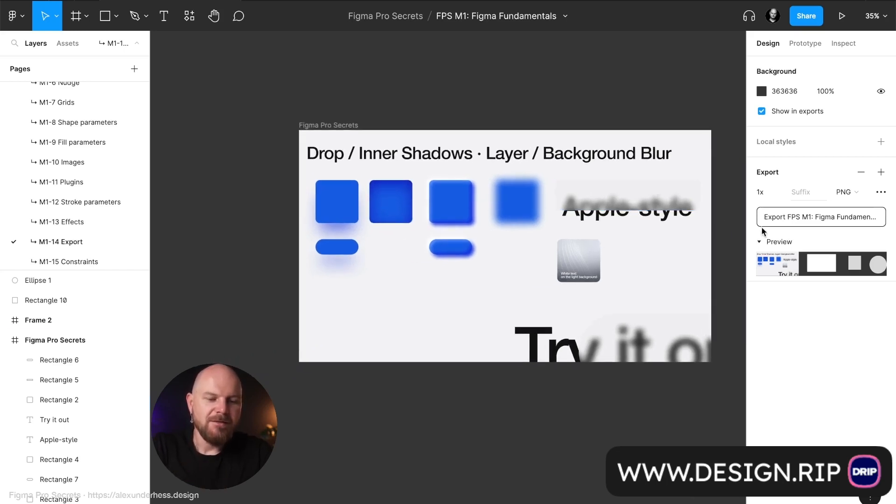
pyautogui.hscroll(3, 590, 180)
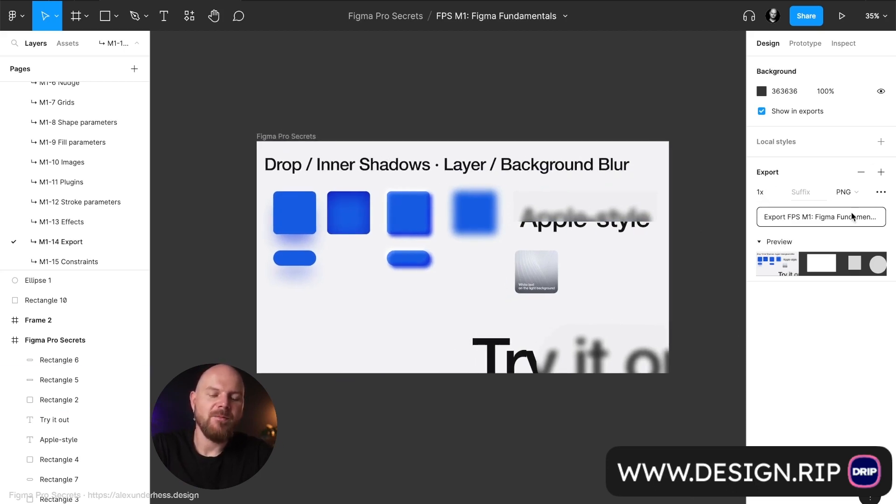
# Review the scale options for the page export and check the dimensions of the Figma Pro Secrets frame.
pyautogui.click(778, 191)
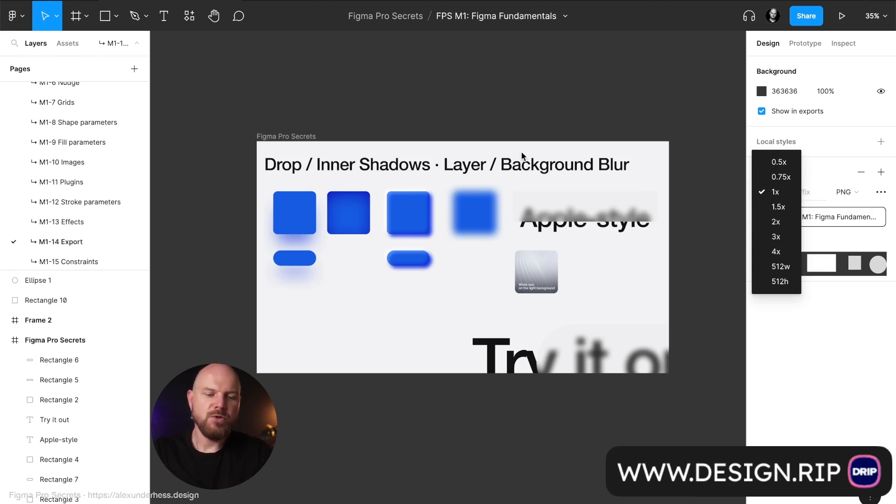
pyautogui.click(310, 136)
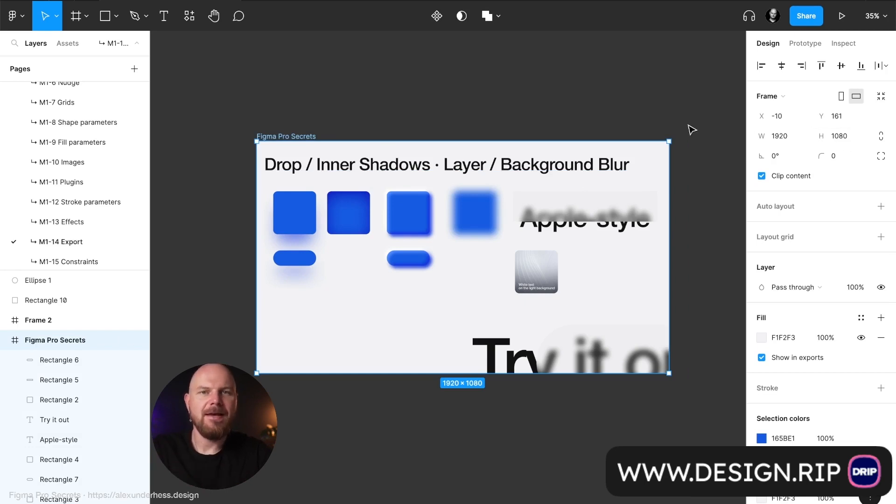
pyautogui.click(570, 125)
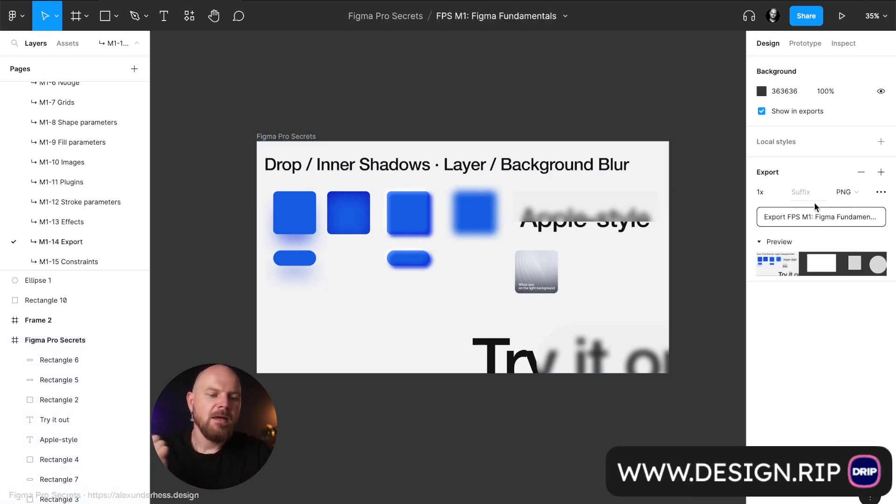
pyautogui.click(773, 193)
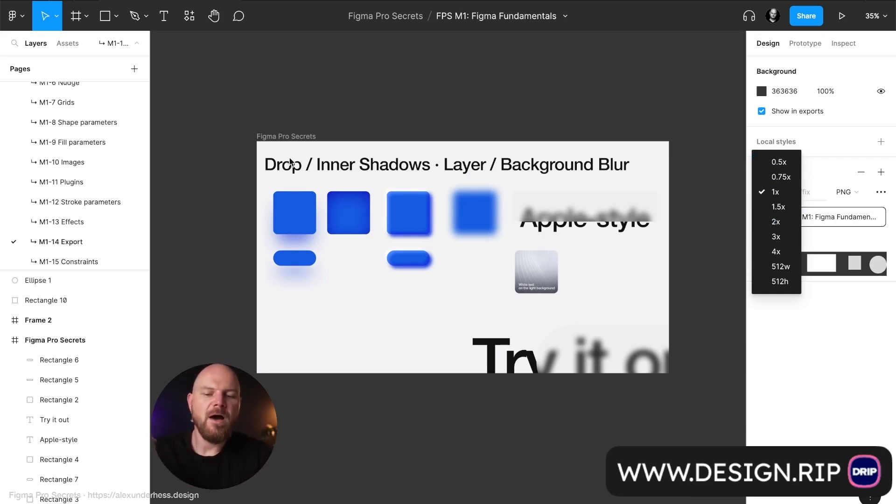
pyautogui.click(296, 142)
# Duplicate the Figma Pro Secrets frame directly below the original.
pyautogui.click(296, 141)
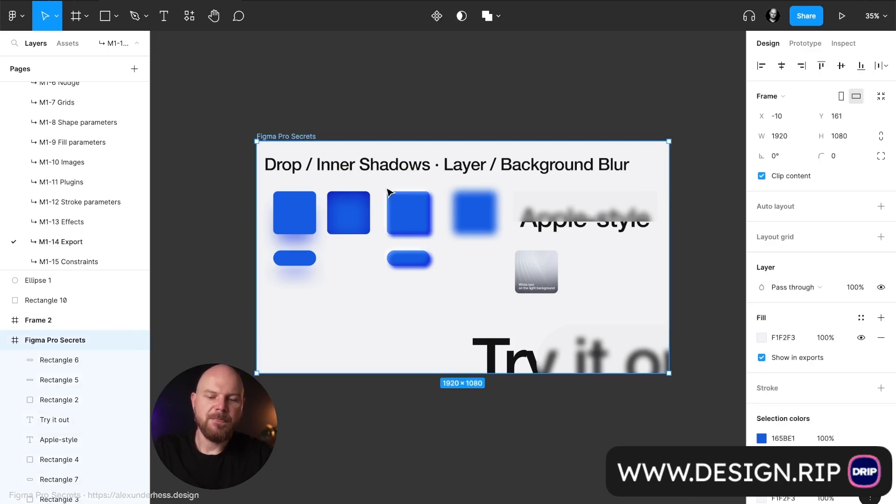
pyautogui.moveTo(387, 192); pyautogui.dragTo(388, 465)
pyautogui.scroll(-4, 387, 460)
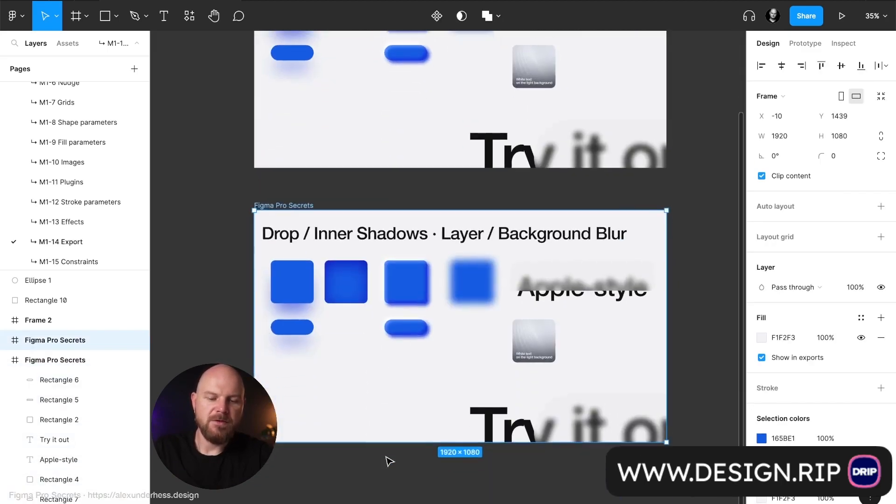
# Scale the duplicated frame to 0.5x and place it just under the original, with their left edges aligned.
pyautogui.press('k')
pyautogui.click(800, 229)
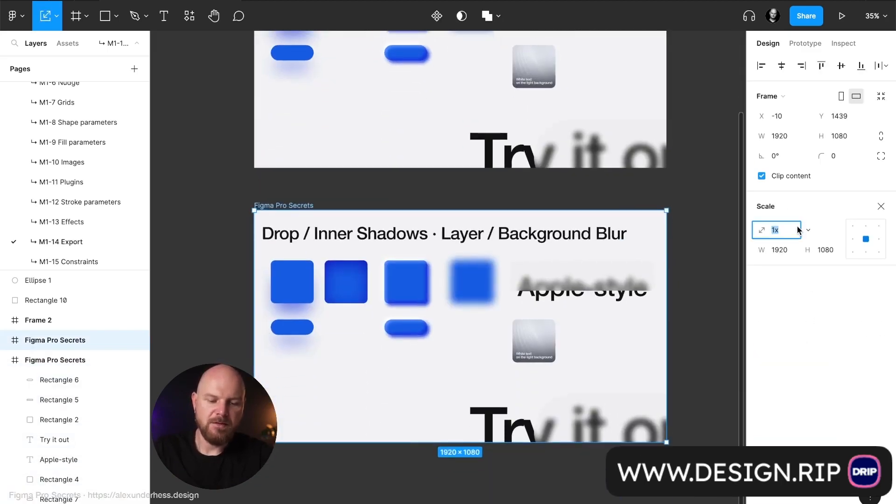
pyautogui.write('.5')
pyautogui.press('Return')
pyautogui.moveTo(476, 358); pyautogui.dragTo(374, 291)
pyautogui.scroll(5, 369, 285)
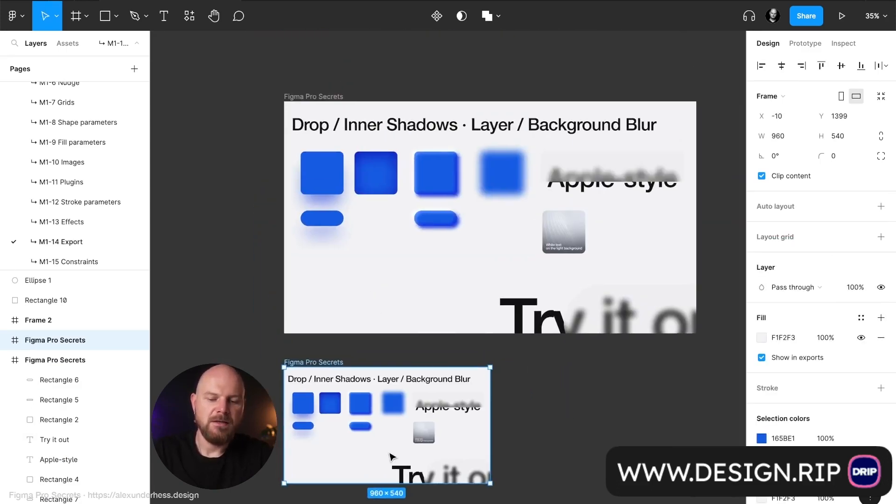
# Review the export scale options of the original full-size Figma Pro Secrets frame.
pyautogui.click(321, 97)
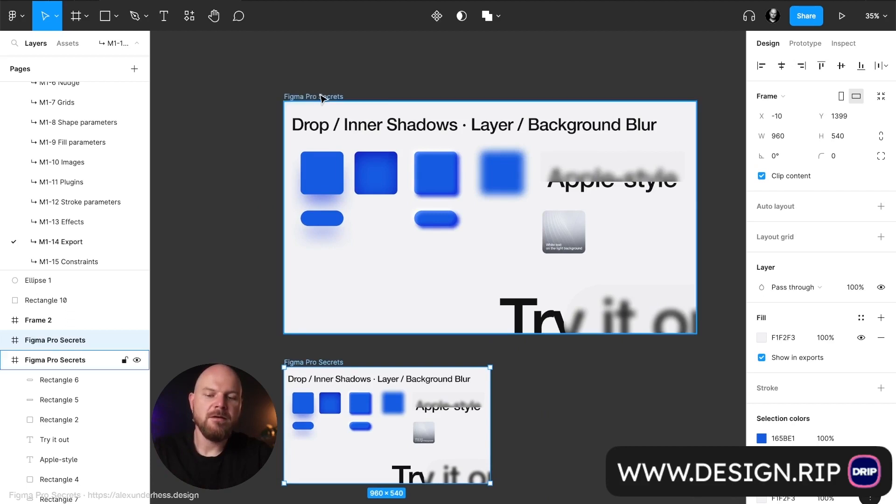
pyautogui.scroll(-5, 797, 302)
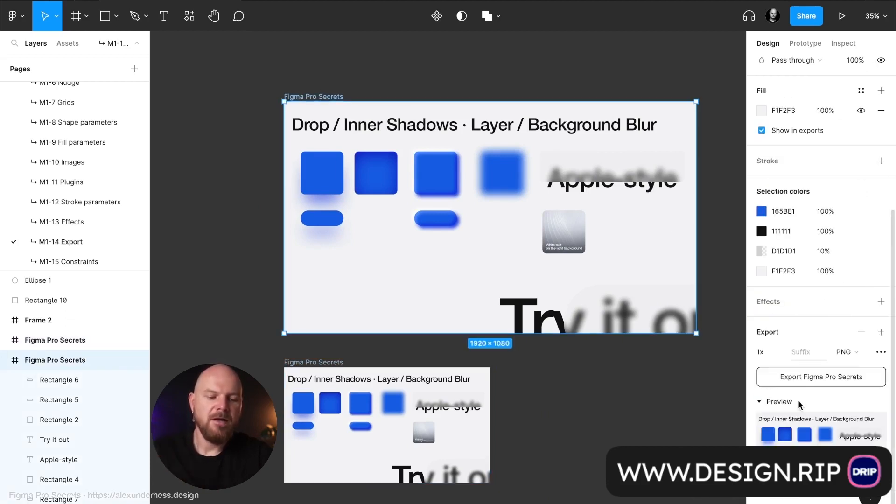
pyautogui.click(777, 352)
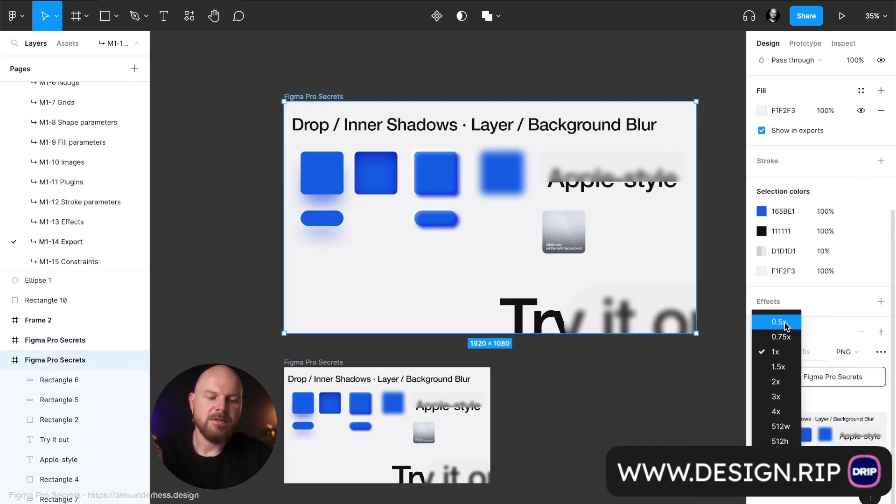
pyautogui.click(820, 304)
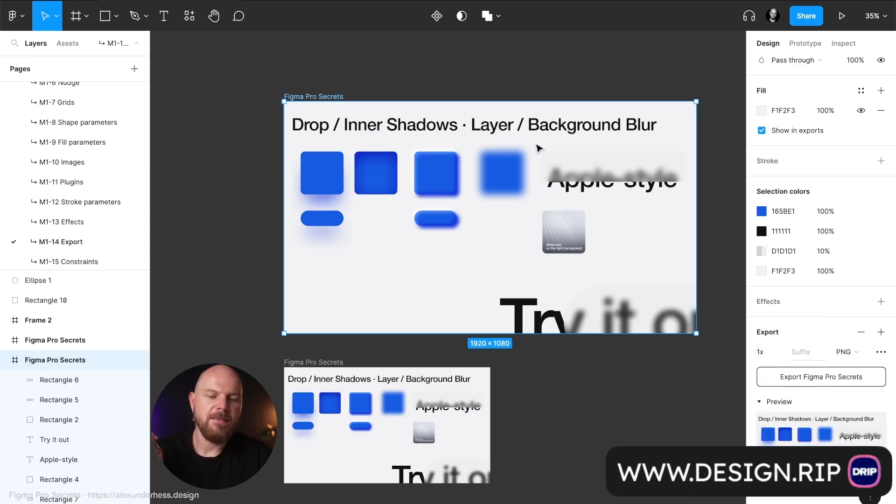
# Review the page export's file format options and its Ignore overlapping layers setting.
pyautogui.click(377, 73)
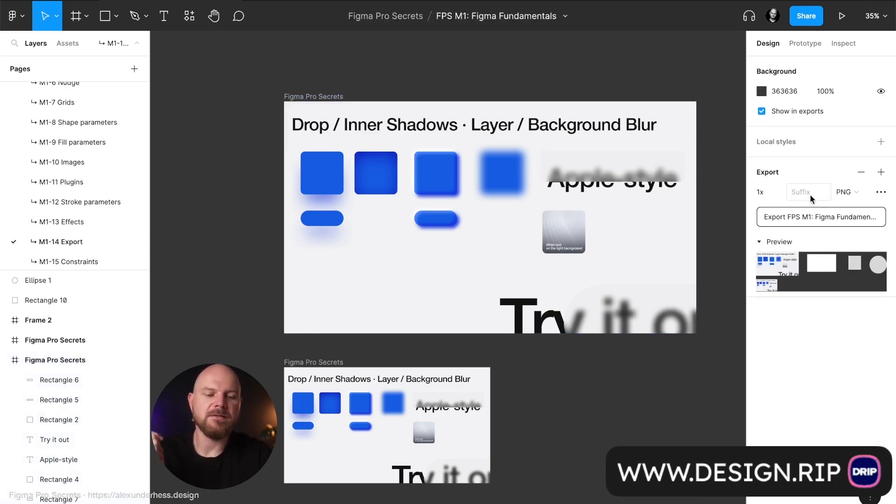
pyautogui.click(847, 192)
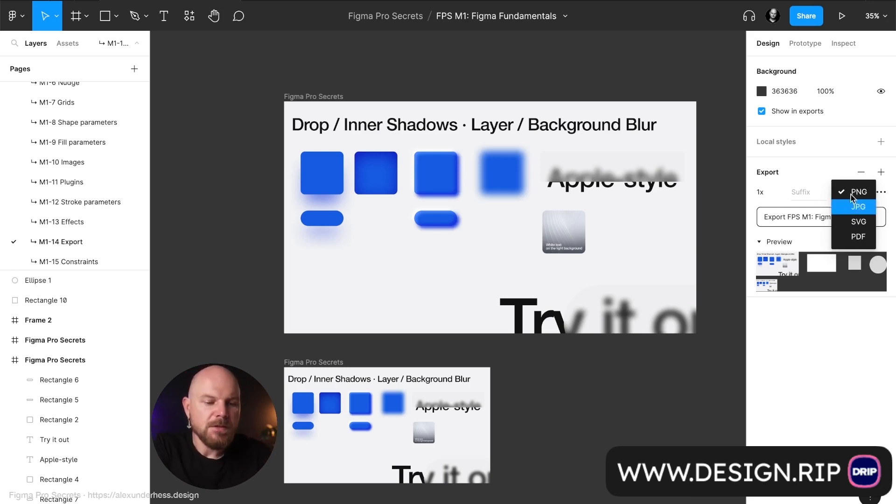
pyautogui.click(820, 193)
pyautogui.click(881, 192)
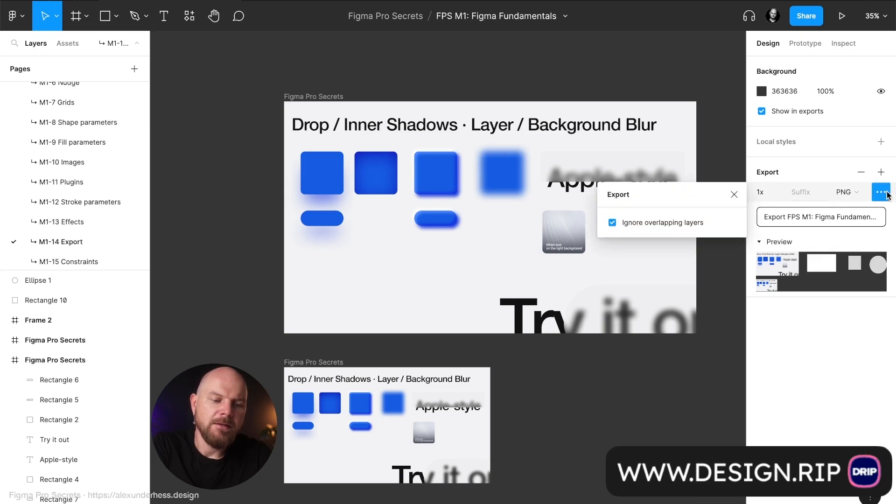
pyautogui.click(884, 194)
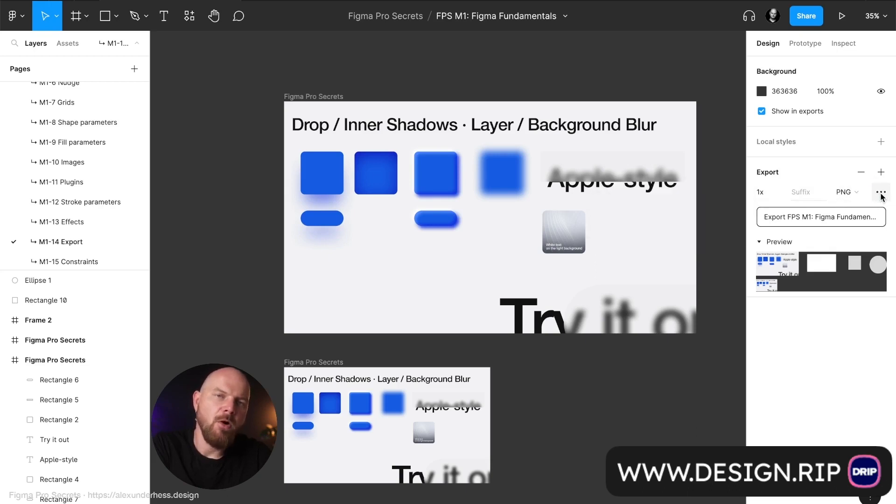
pyautogui.click(881, 193)
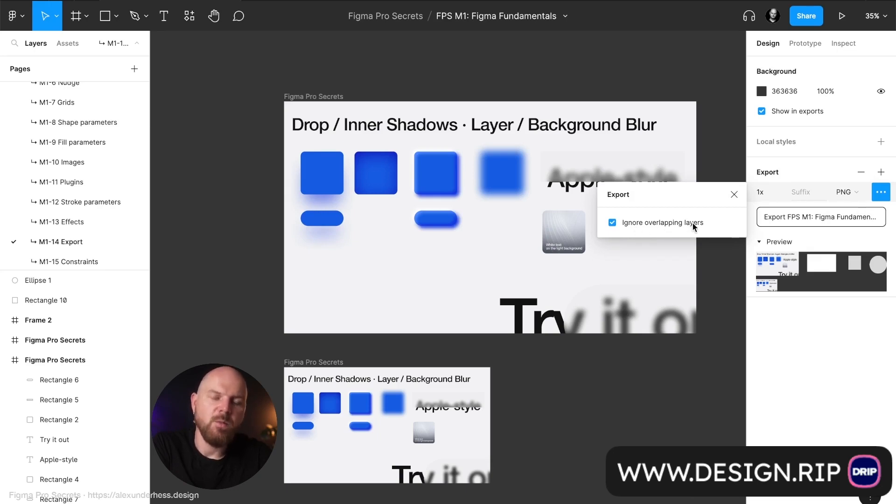
# Delete the half-size copy of the Figma Pro Secrets frame and the empty Frame 2.
pyautogui.click(324, 363)
pyautogui.press('Delete')
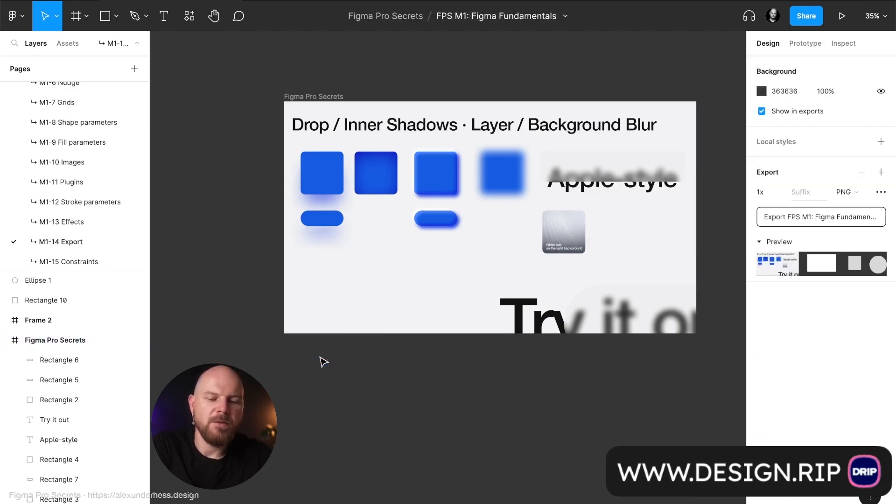
pyautogui.scroll(-1, 323, 364)
pyautogui.scroll(-3, 324, 366)
pyautogui.click(485, 218)
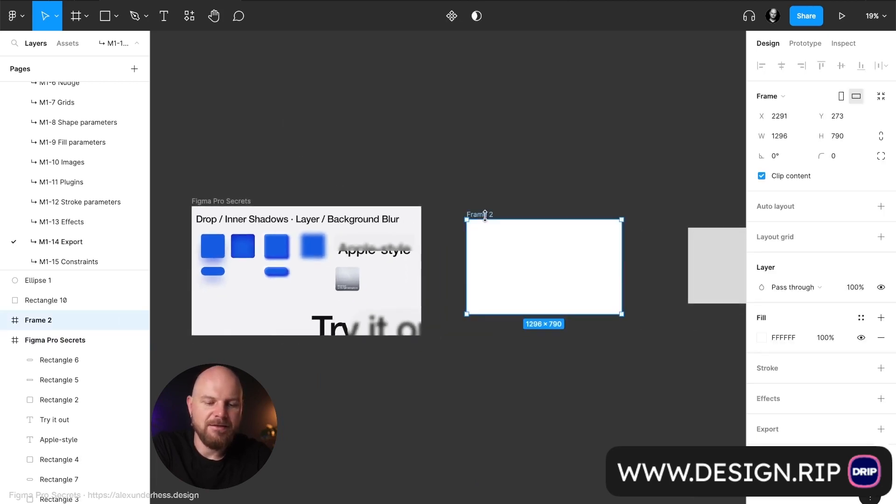
pyautogui.press('Delete')
# Move the ellipse over the Figma Pro Secrets frame's lower-right corner and the grey rectangle over its bottom edge, outside the frame's layer hierarchy.
pyautogui.scroll(-4, 574, 219)
pyautogui.moveTo(650, 234); pyautogui.dragTo(511, 266)
pyautogui.moveTo(608, 231); pyautogui.dragTo(456, 260)
pyautogui.scroll(5, 455, 259)
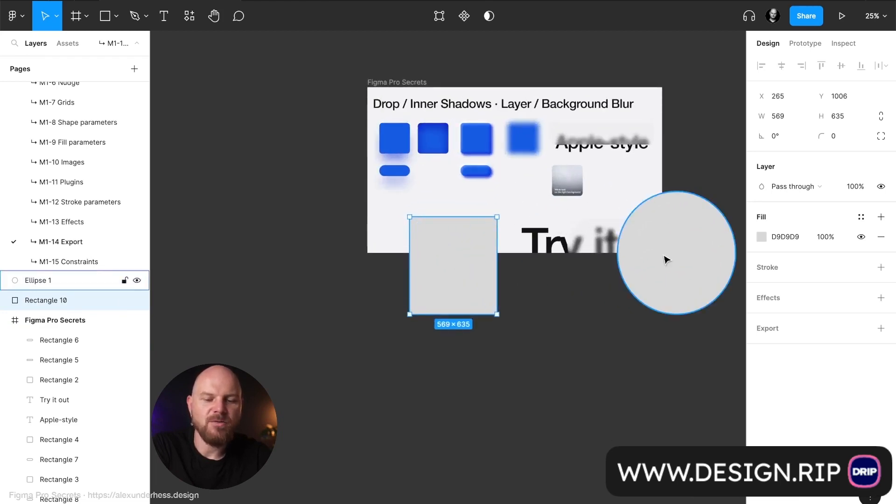
pyautogui.hscroll(1, 606, 266)
pyautogui.scroll(1, 606, 266)
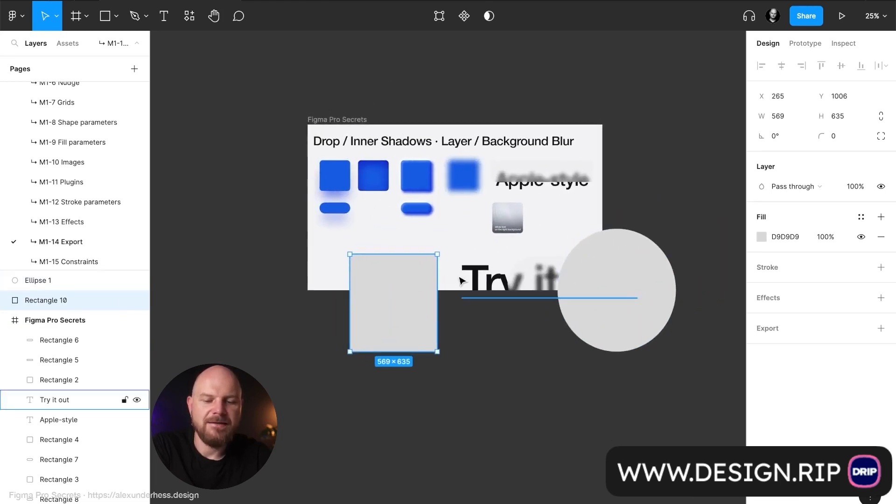
# Collapse the Figma Pro Secrets frame's layers and examine its export preview against the overlapping rectangle and ellipse.
pyautogui.click(59, 322)
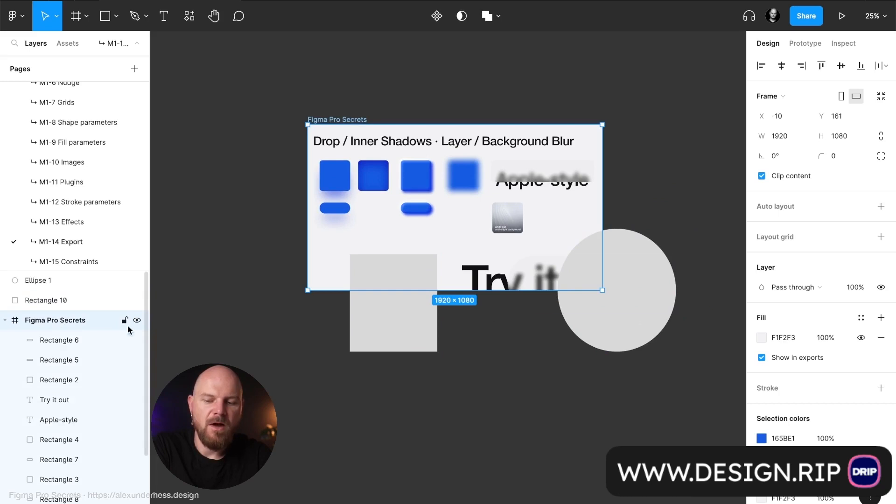
pyautogui.click(5, 321)
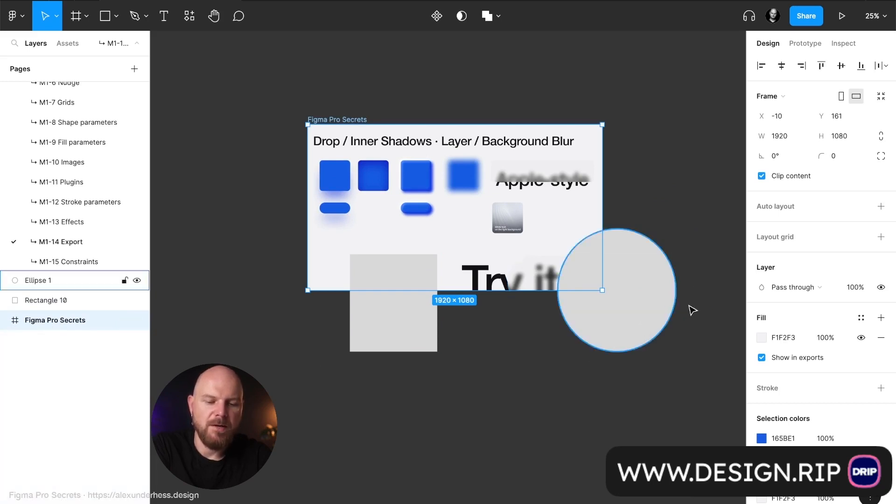
pyautogui.scroll(-5, 843, 417)
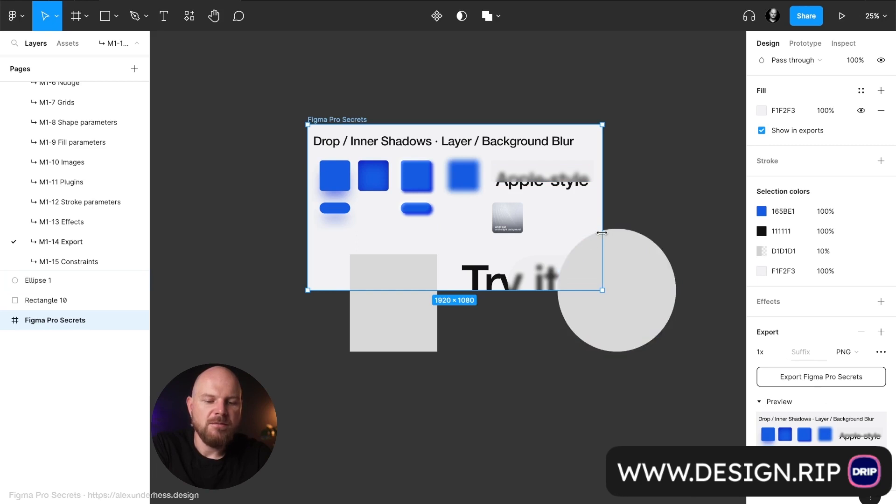
pyautogui.click(398, 276)
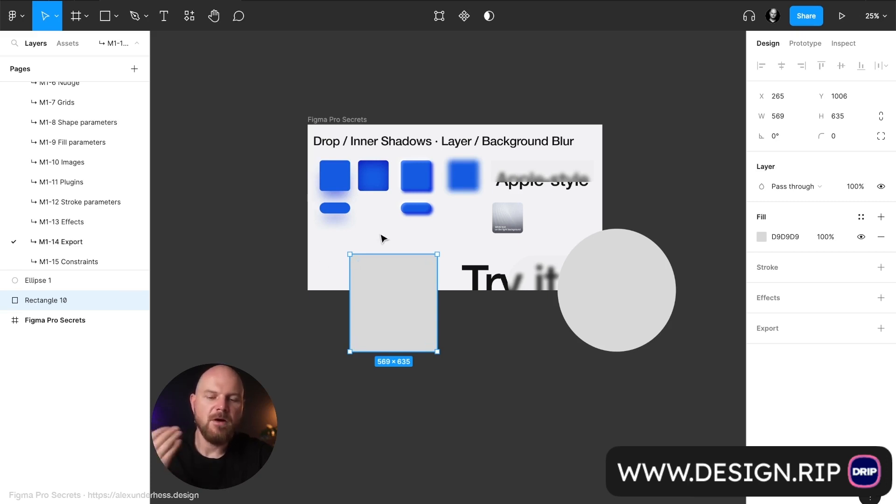
# Turn off Ignore overlapping layers in the Figma Pro Secrets frame's export options.
pyautogui.click(354, 121)
pyautogui.scroll(-5, 779, 386)
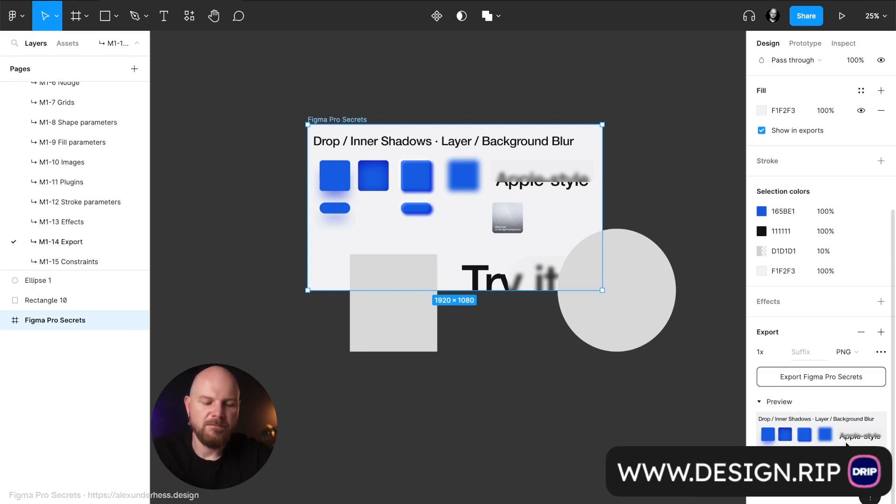
pyautogui.click(880, 352)
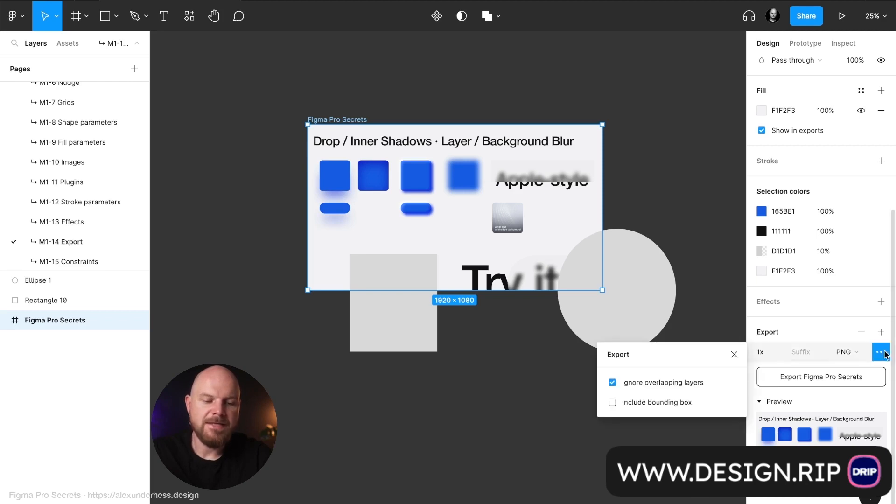
pyautogui.click(654, 382)
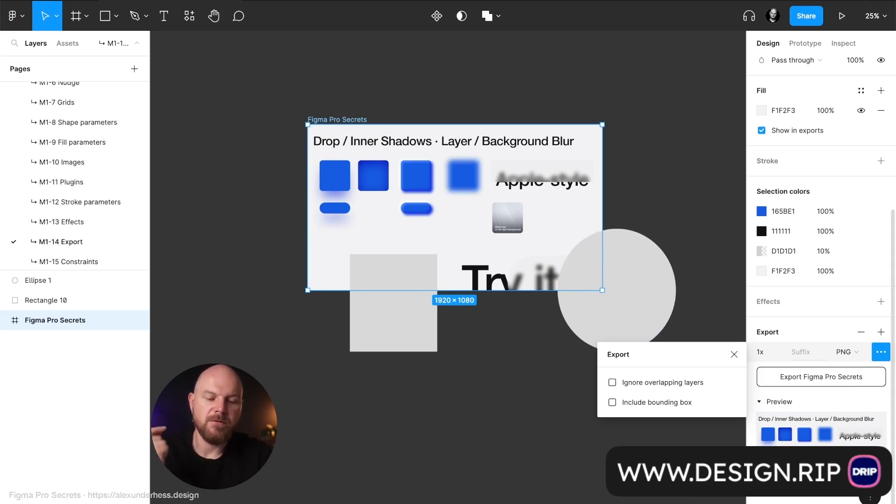
# Try Include bounding box and Ignore overlapping layers in turn, switching each option on and off again.
pyautogui.click(668, 402)
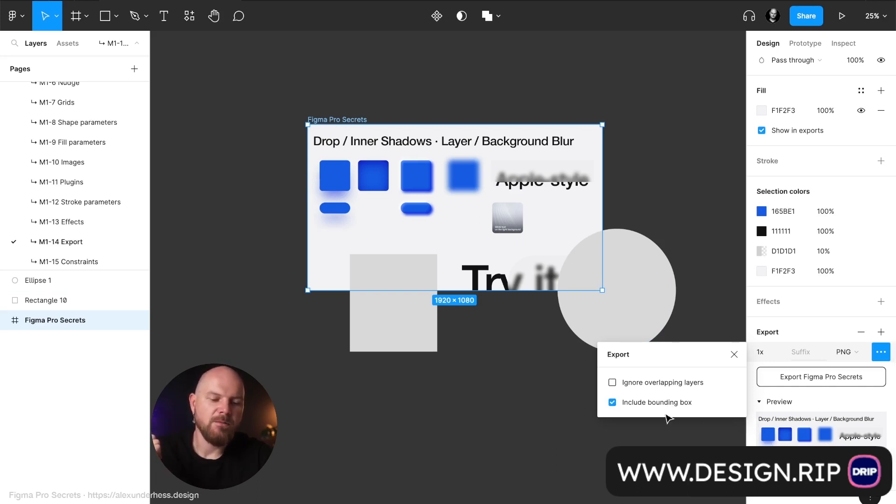
pyautogui.click(612, 403)
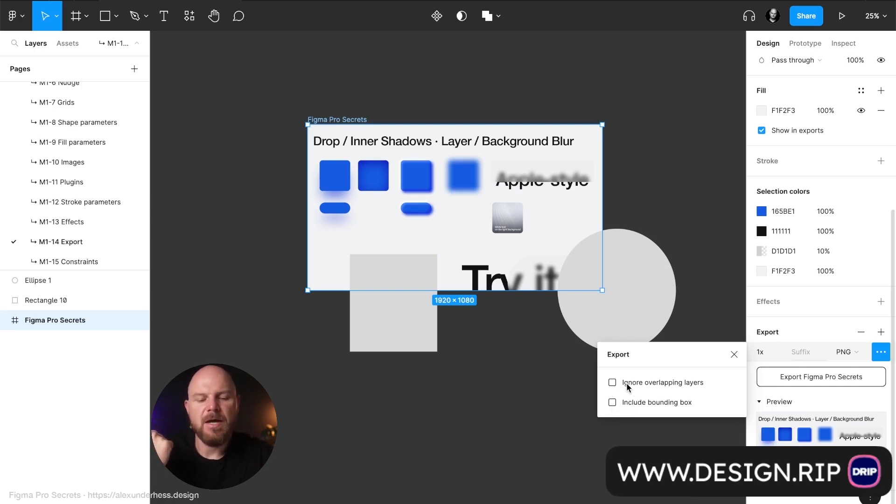
pyautogui.click(682, 386)
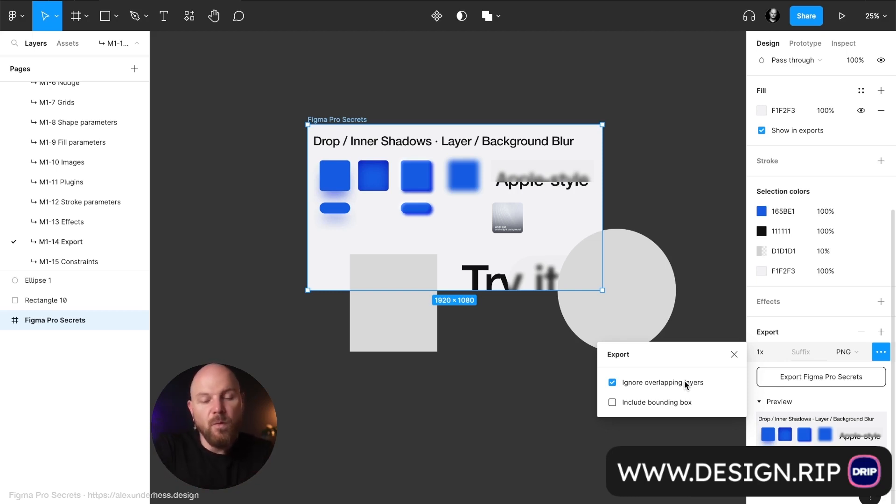
pyautogui.click(684, 382)
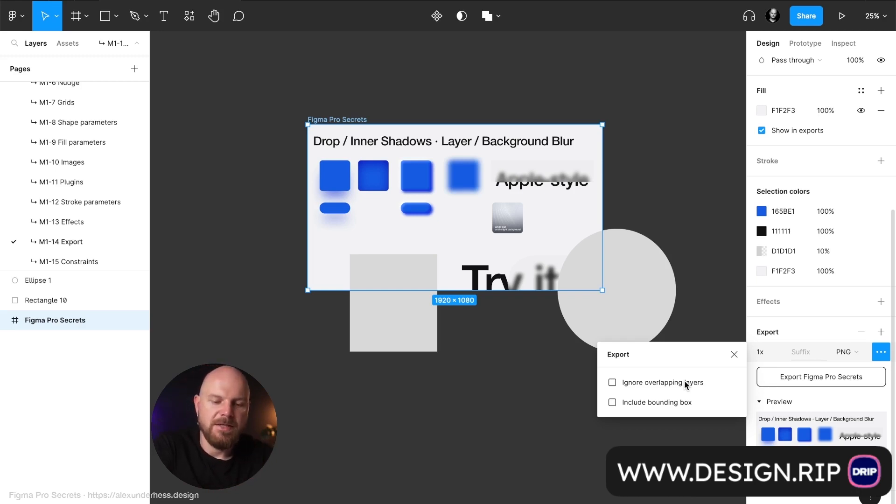
# Add a text layer reading "Title" above the Figma Pro Secrets frame and set its fill to 111111.
pyautogui.click(444, 145)
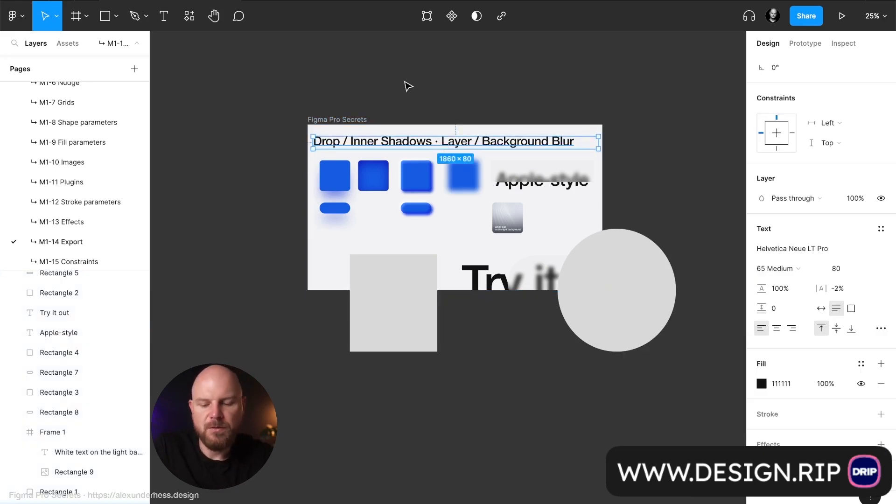
pyautogui.press('t')
pyautogui.click(386, 79)
pyautogui.write('Title')
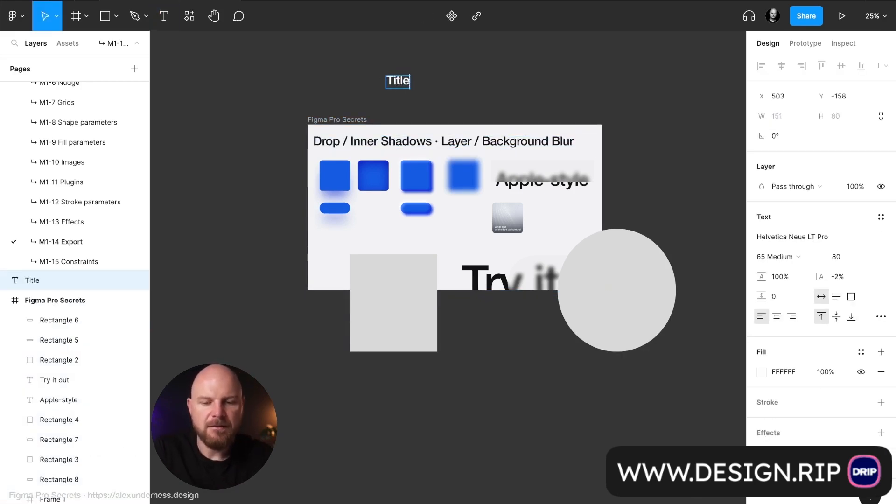
pyautogui.press('Escape')
pyautogui.click(787, 372)
pyautogui.write('11')
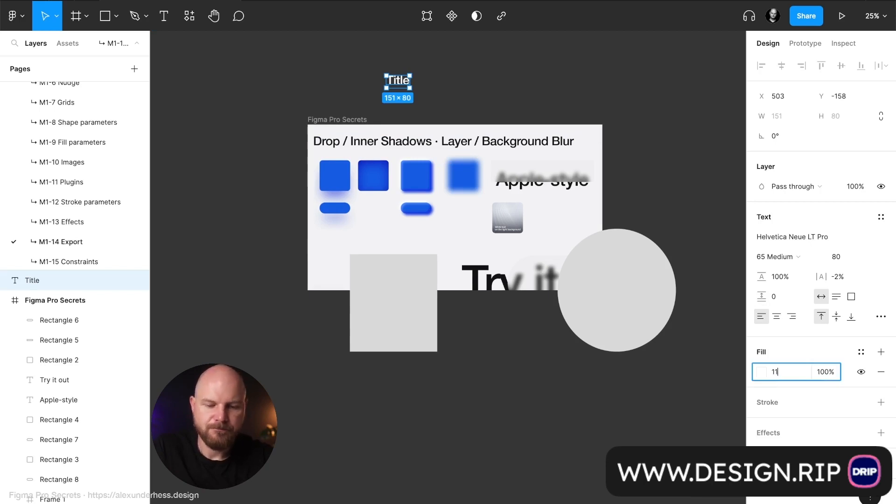
pyautogui.press('Return')
pyautogui.click(434, 92)
# Move the Title text onto the frame below the blue pill shape, outside the frame's hierarchy, and set its font size to 160.
pyautogui.click(407, 89)
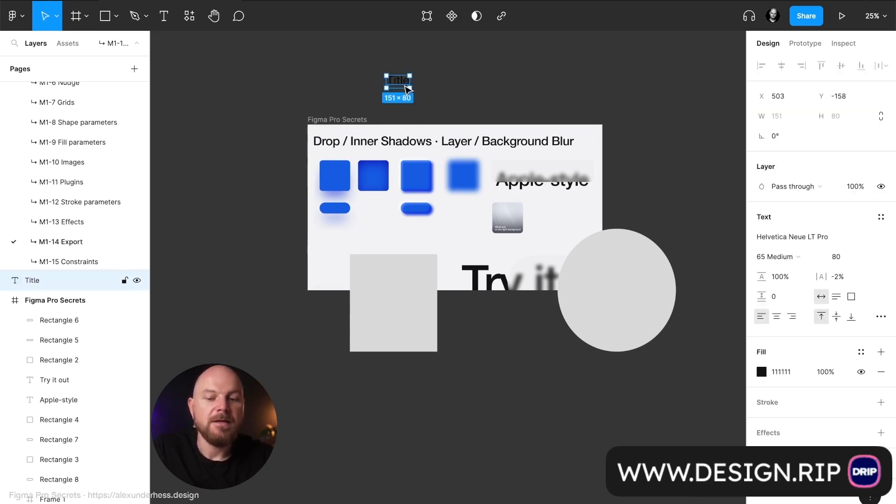
pyautogui.moveTo(408, 89); pyautogui.dragTo(341, 245)
pyautogui.click(384, 60)
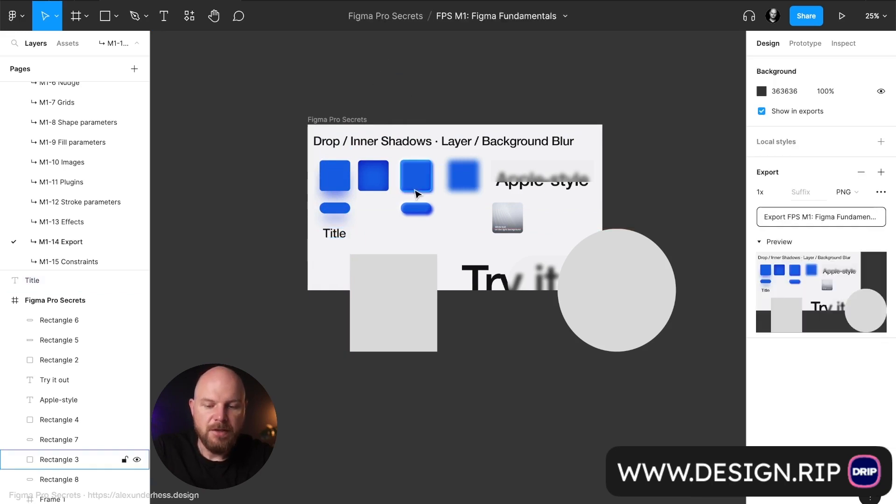
pyautogui.click(336, 234)
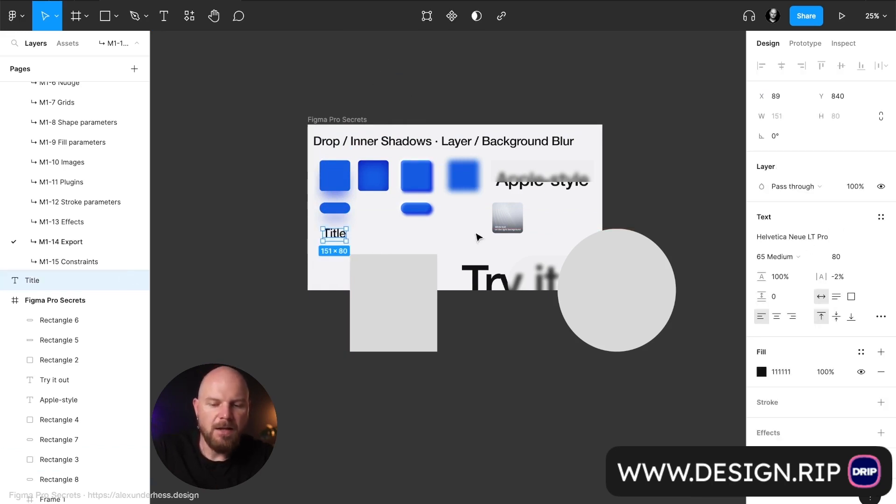
pyautogui.click(849, 262)
pyautogui.write('160')
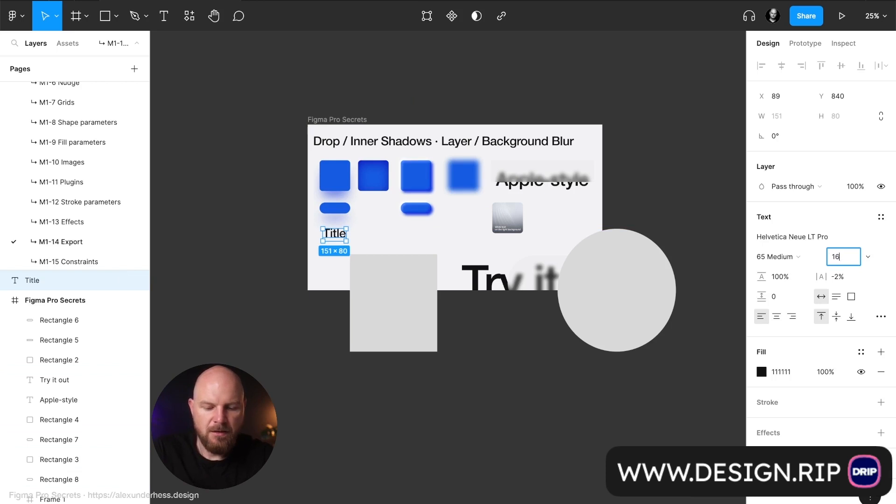
pyautogui.press('Return')
pyautogui.click(399, 56)
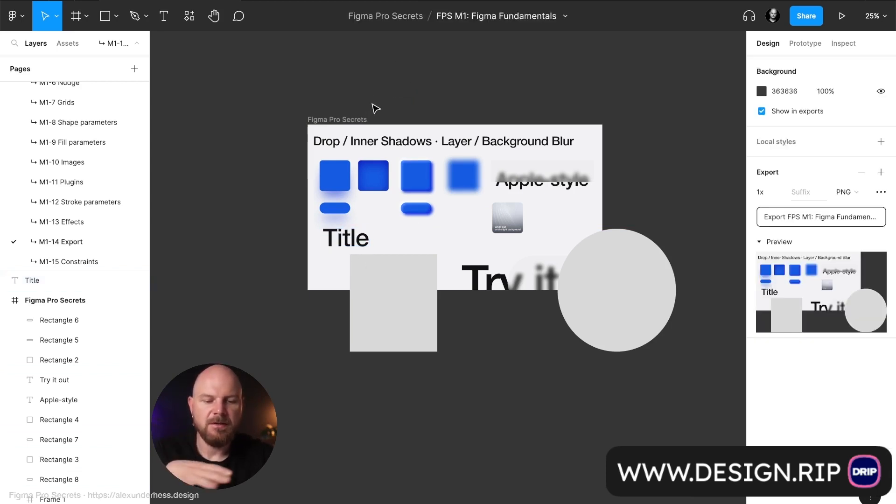
# Turn on Ignore overlapping layers in the Figma Pro Secrets frame's export options and close them.
pyautogui.click(361, 120)
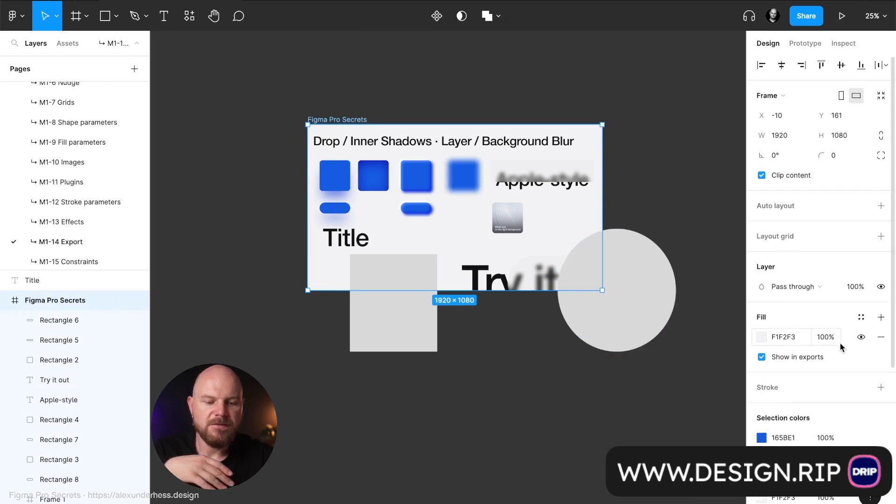
pyautogui.scroll(-5, 838, 346)
pyautogui.click(880, 352)
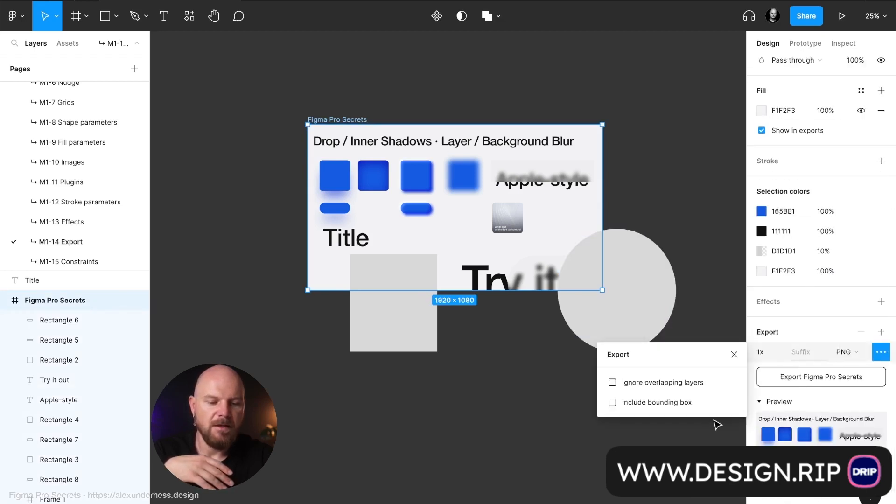
pyautogui.click(673, 380)
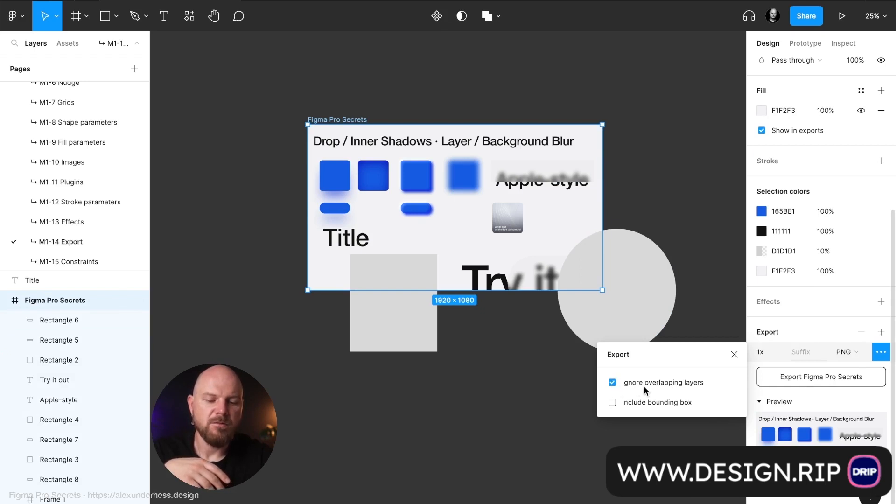
pyautogui.click(735, 355)
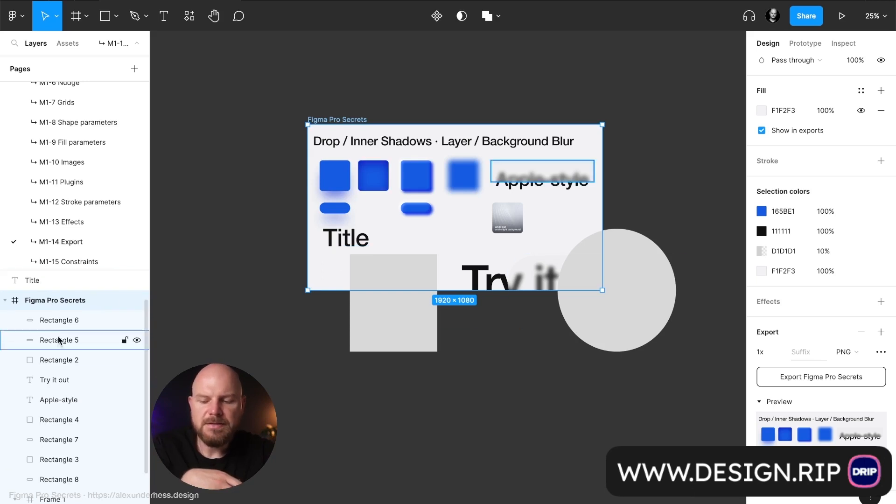
# Nest the Title text layer inside the Figma Pro Secrets frame and review the frame's export preview.
pyautogui.click(47, 283)
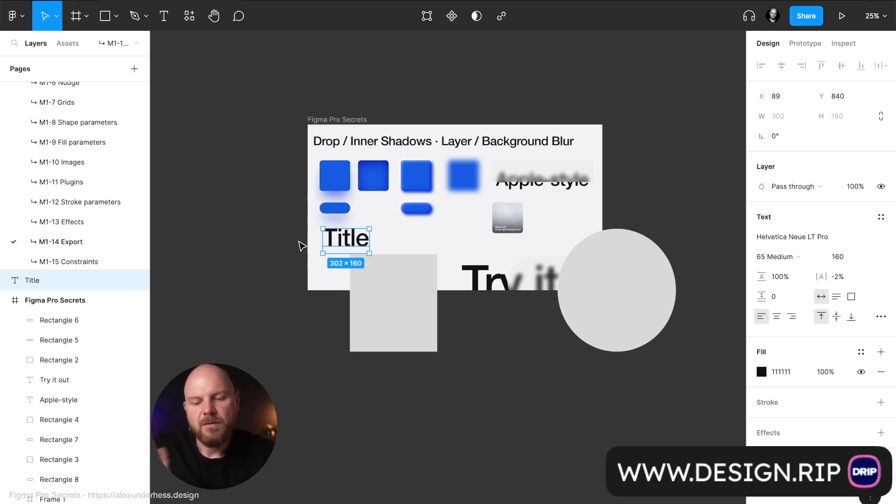
pyautogui.moveTo(65, 286); pyautogui.dragTo(70, 317)
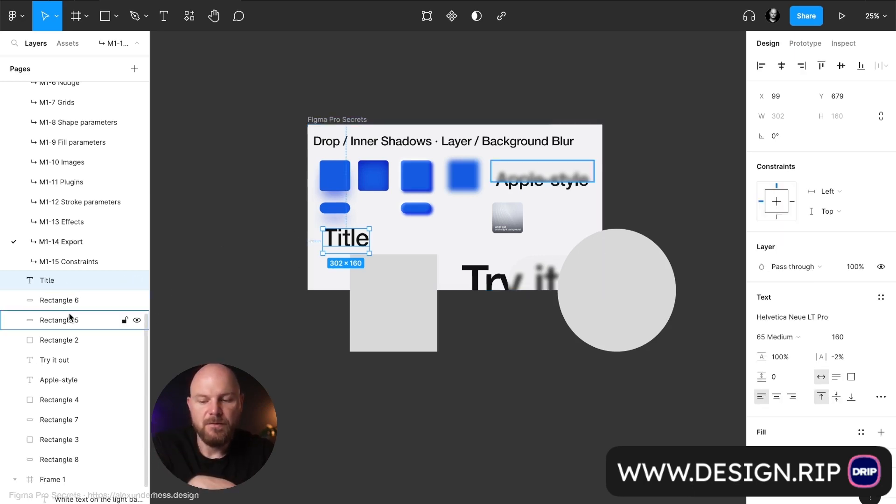
pyautogui.scroll(-3, 893, 503)
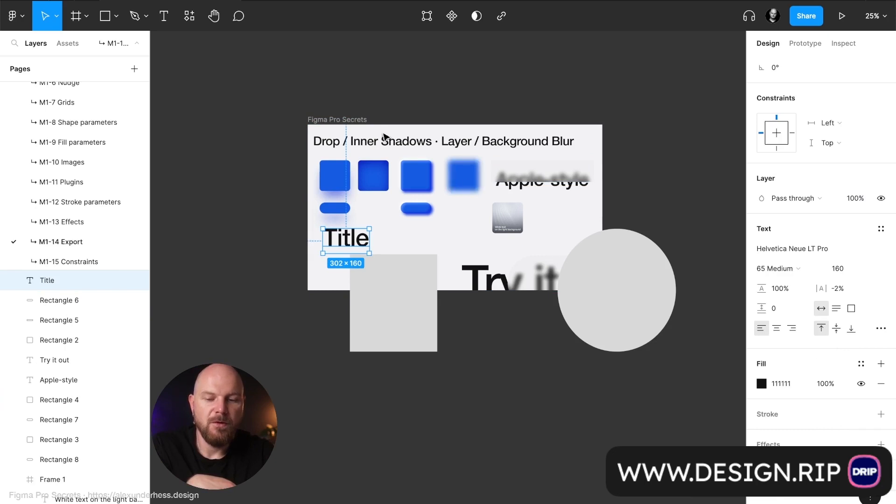
pyautogui.hotkey('shift', 'Return')
pyautogui.scroll(-3, 806, 370)
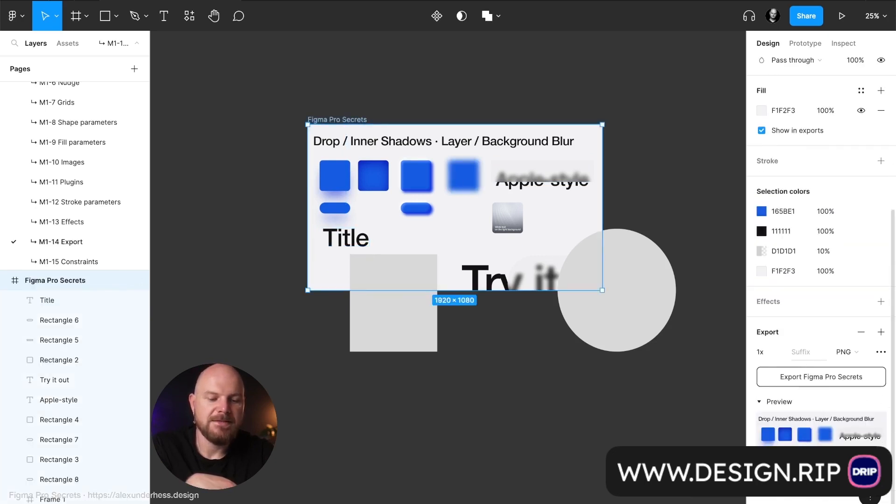
pyautogui.scroll(1, 55, 380)
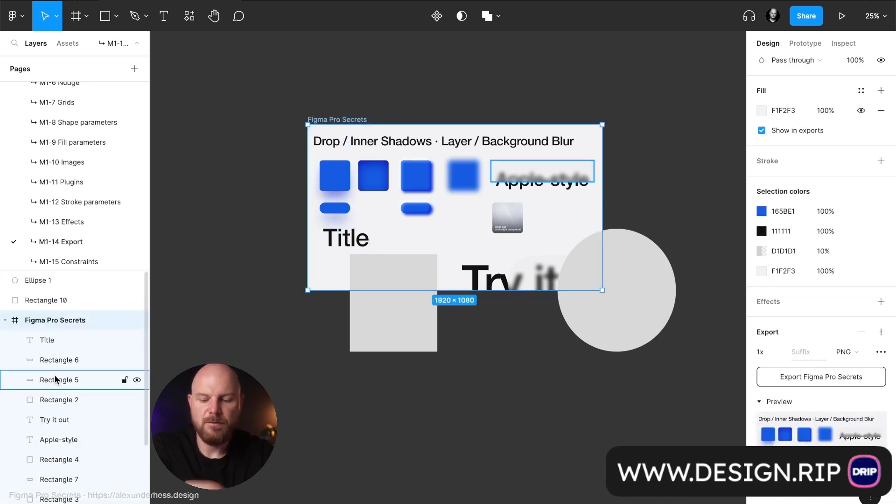
# Return the Title text layer to its place outside the Figma Pro Secrets frame, directly above it in the layer order.
pyautogui.press('Return')
pyautogui.press('super+]')
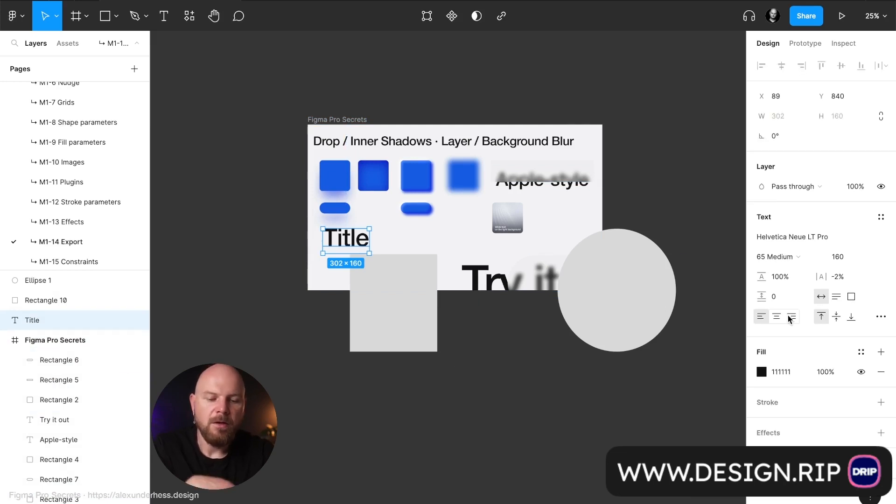
# Select the Figma Pro Secrets frame and enable Ignore overlapping layers for its 1x PNG export.
pyautogui.click(353, 122)
pyautogui.scroll(-5, 840, 322)
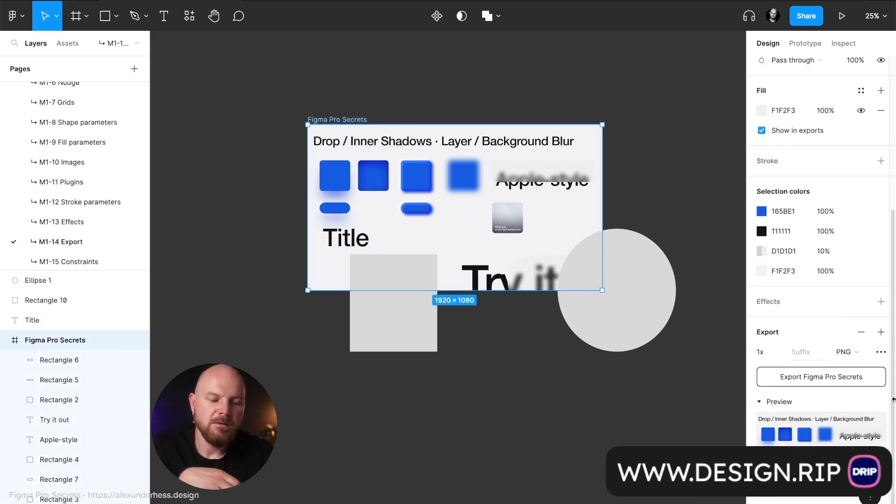
pyautogui.click(882, 353)
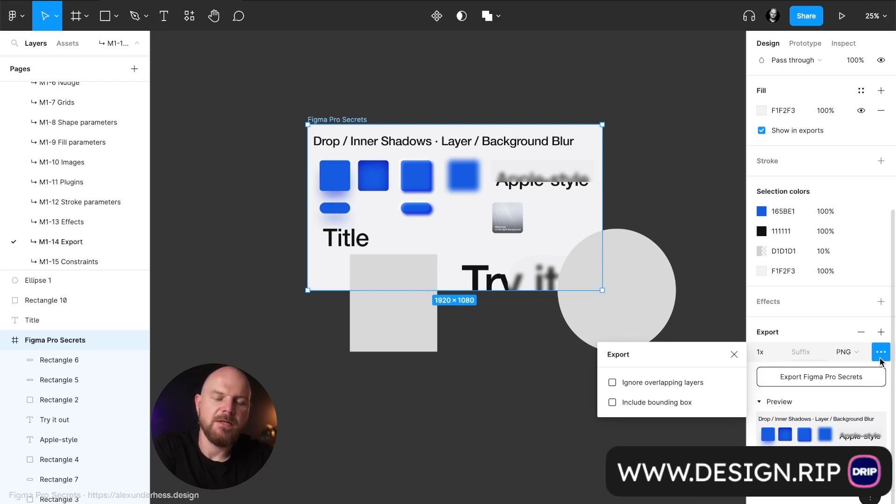
pyautogui.click(673, 384)
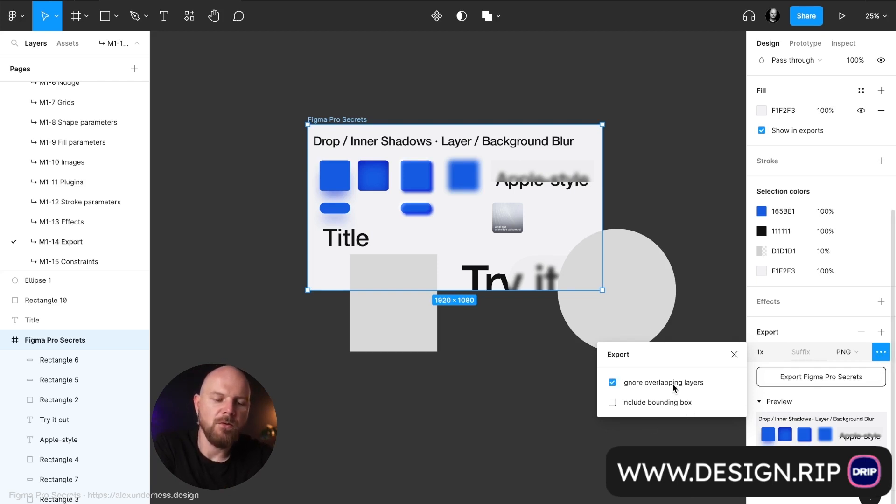
pyautogui.click(733, 355)
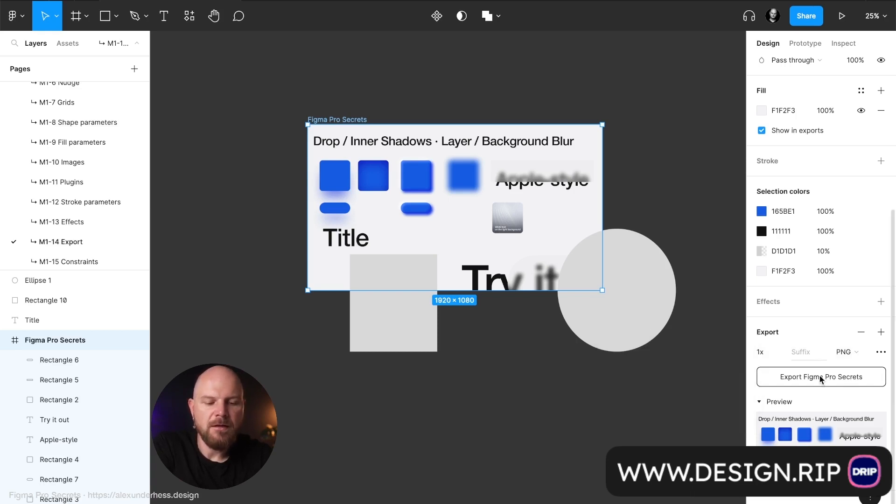
pyautogui.click(881, 333)
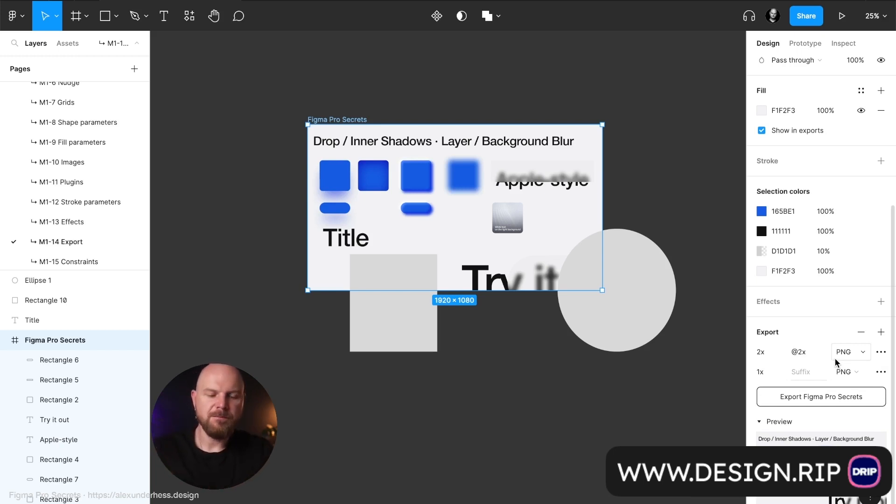
pyautogui.scroll(-1, 835, 358)
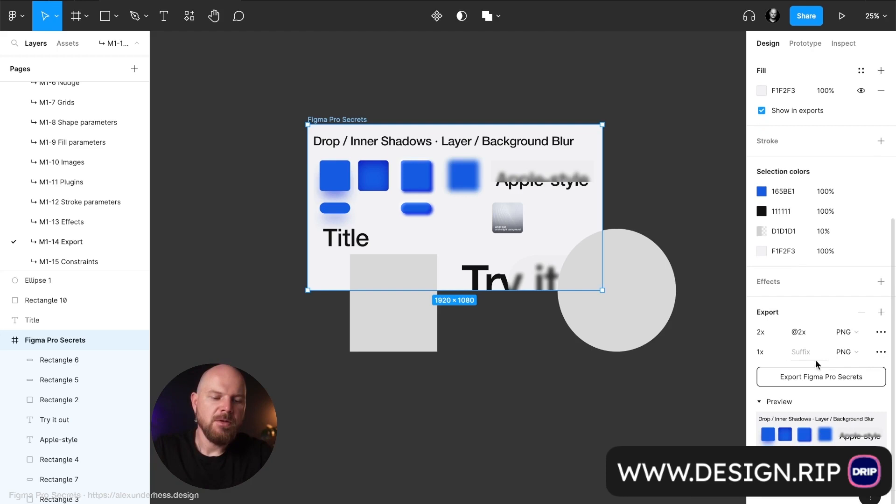
pyautogui.click(881, 313)
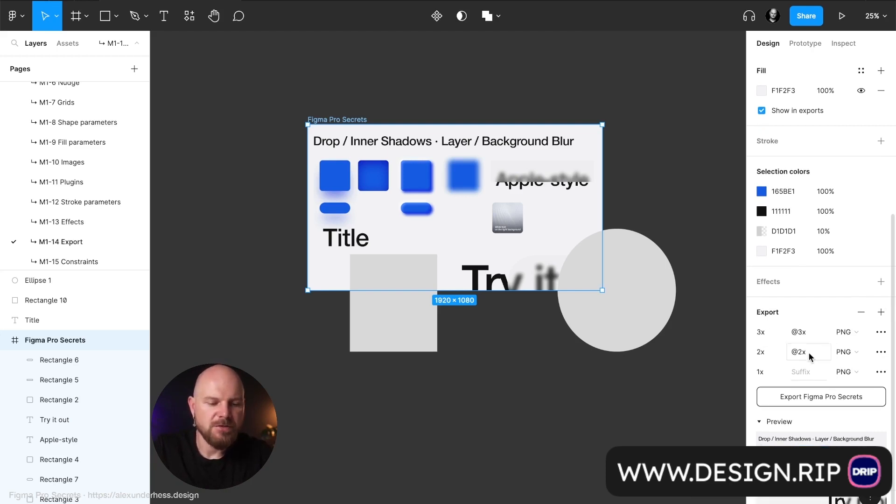
pyautogui.click(852, 352)
pyautogui.click(860, 368)
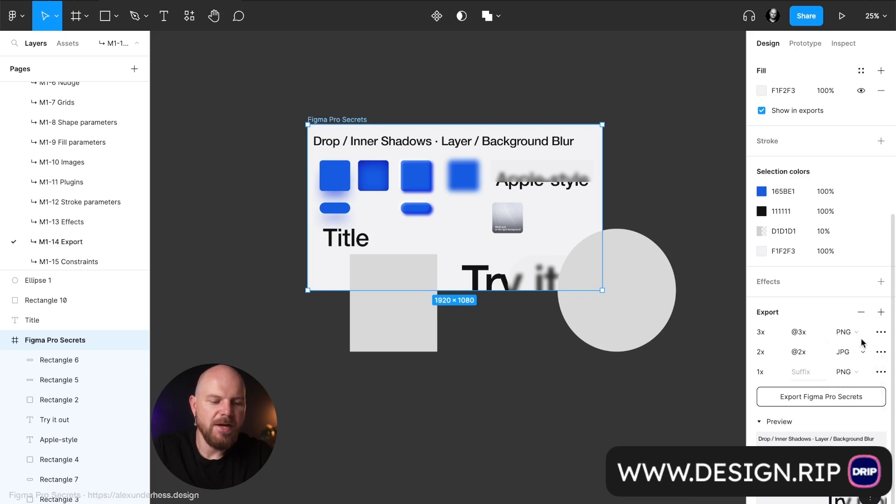
pyautogui.click(854, 332)
pyautogui.click(844, 374)
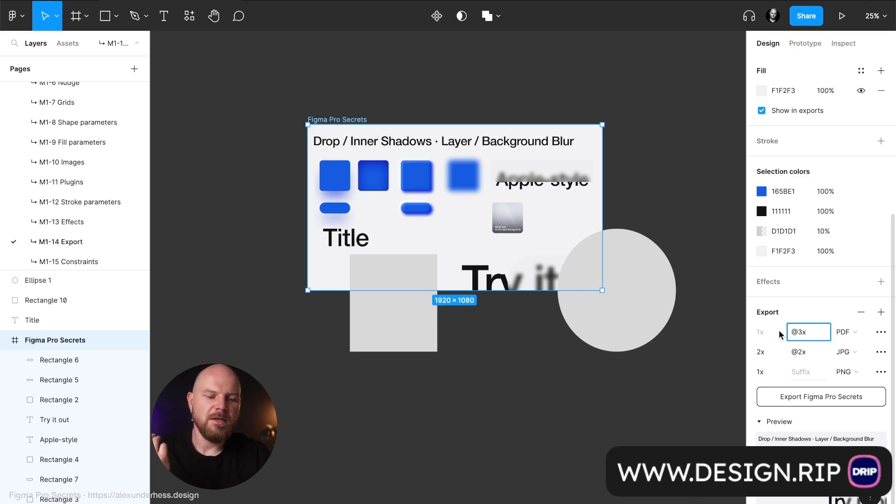
pyautogui.press('BackSpace')
pyautogui.press('BackSpace')
pyautogui.press('BackSpace')
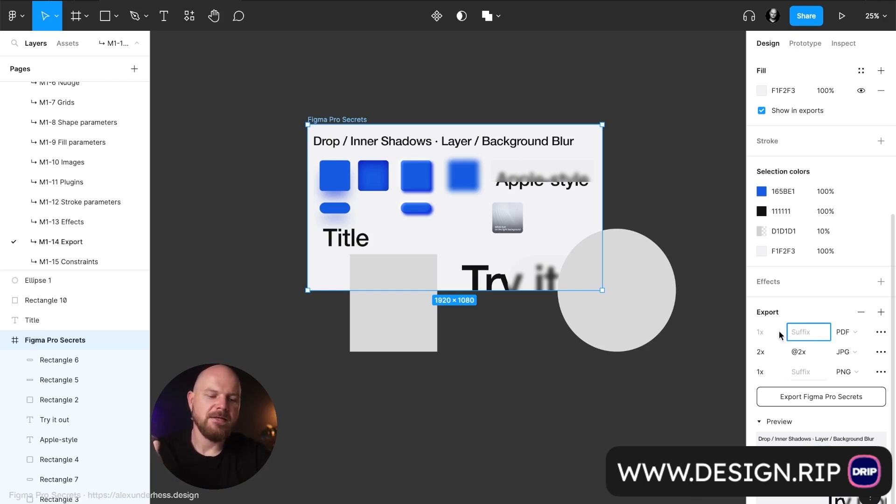
pyautogui.press('Return')
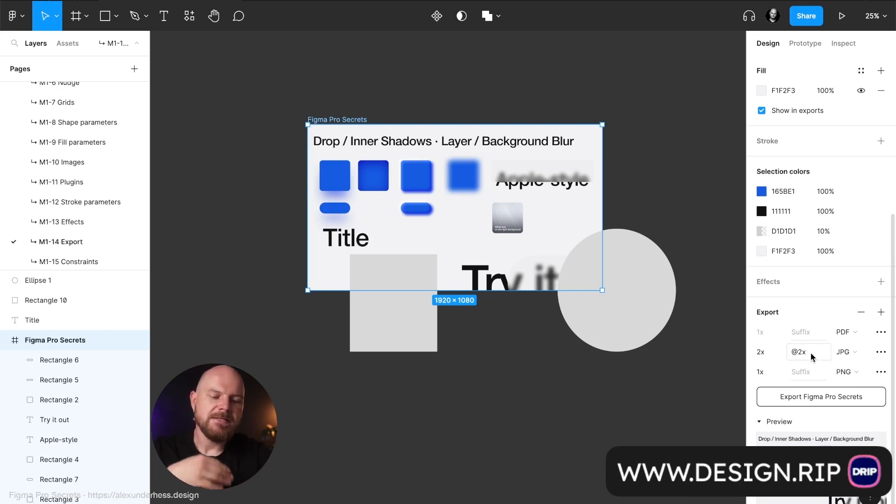
pyautogui.click(778, 353)
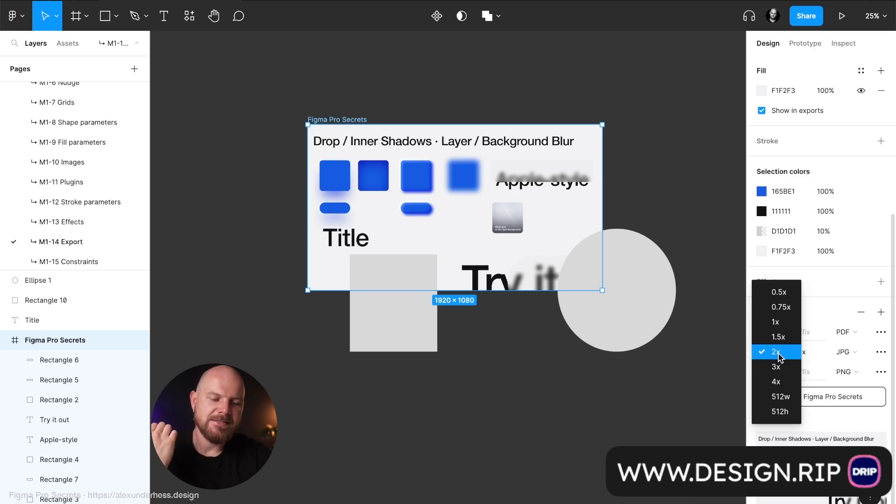
pyautogui.click(786, 383)
pyautogui.click(809, 354)
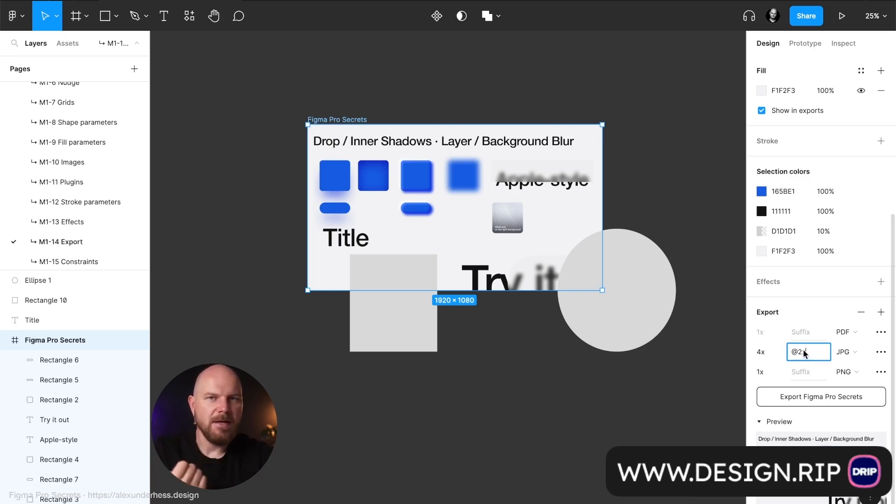
pyautogui.click(780, 354)
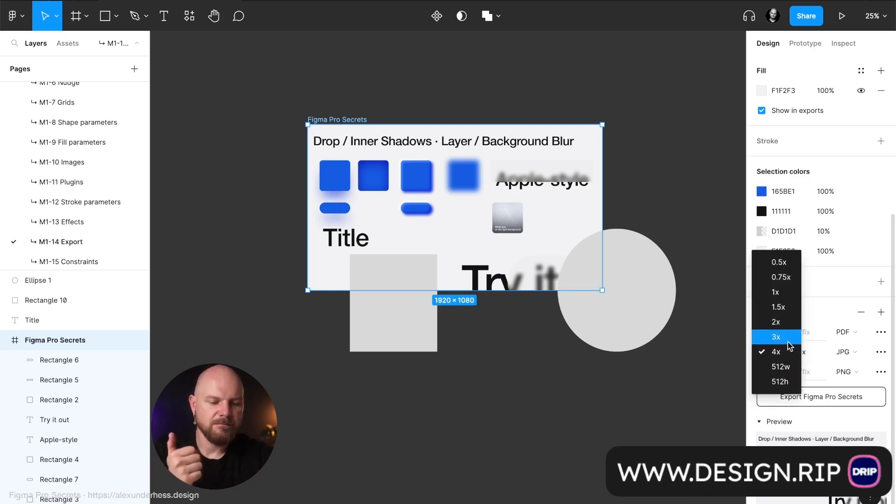
pyautogui.click(788, 353)
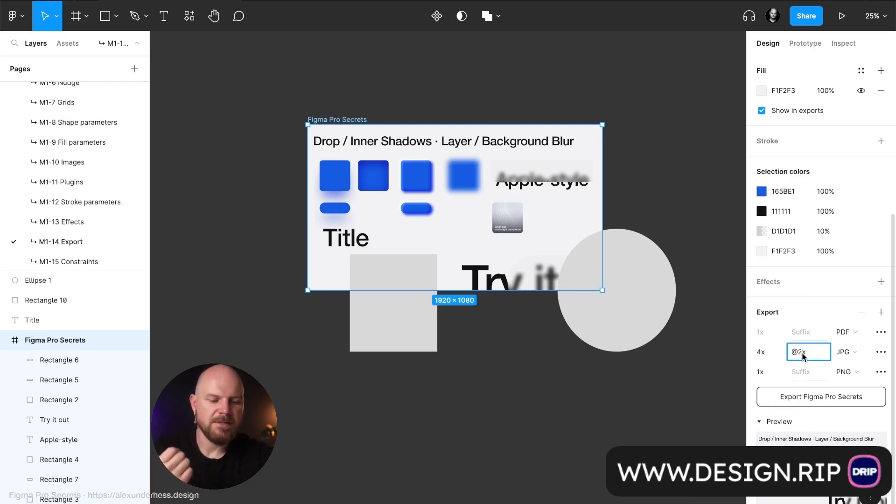
pyautogui.press('BackSpace')
pyautogui.write('4')
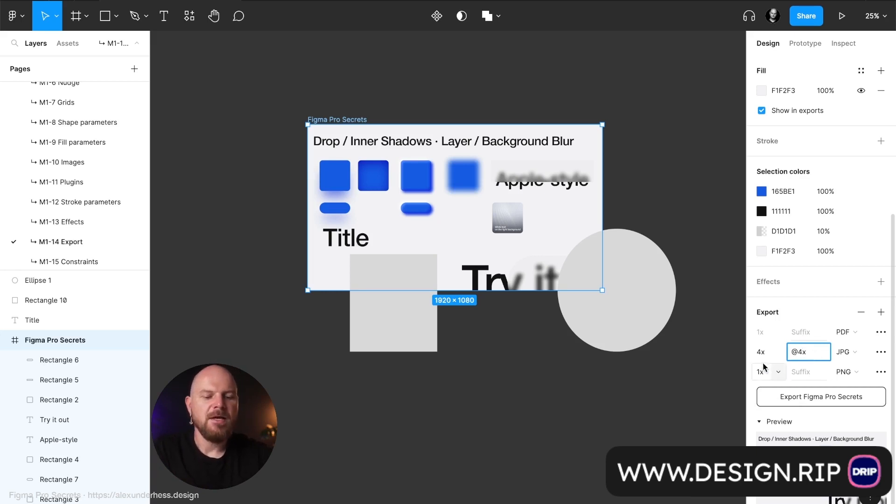
pyautogui.click(775, 352)
pyautogui.click(773, 336)
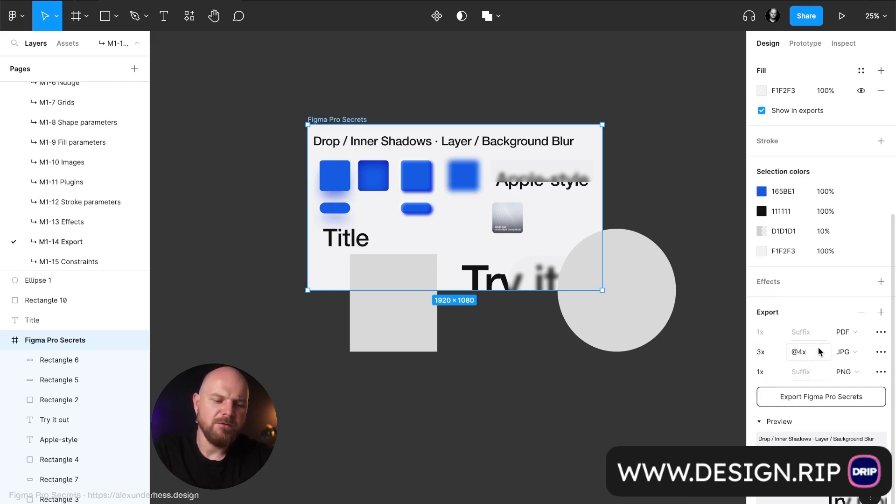
pyautogui.press('BackSpace')
pyautogui.write('3')
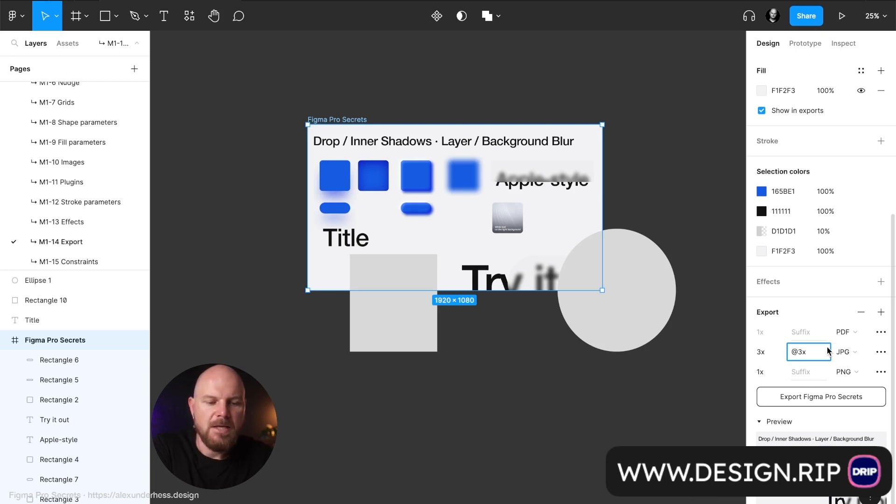
# Remove all export settings from the Figma Pro Secrets frame.
pyautogui.click(861, 312)
pyautogui.click(861, 312)
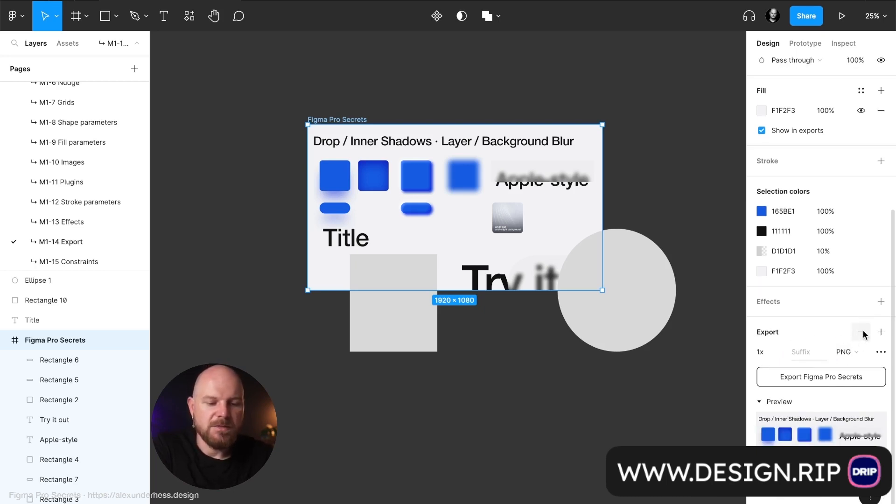
pyautogui.click(862, 333)
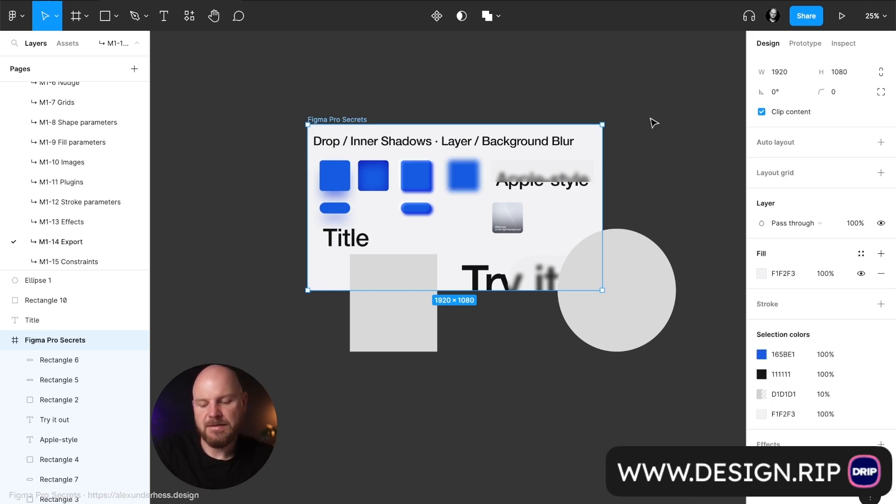
# Review the page's bulk export list, move it clear of the properties, and locate the listed image inside the frame.
pyautogui.hotkey('ctrl', 'shift', 'e')
pyautogui.moveTo(750, 54); pyautogui.dragTo(607, 55)
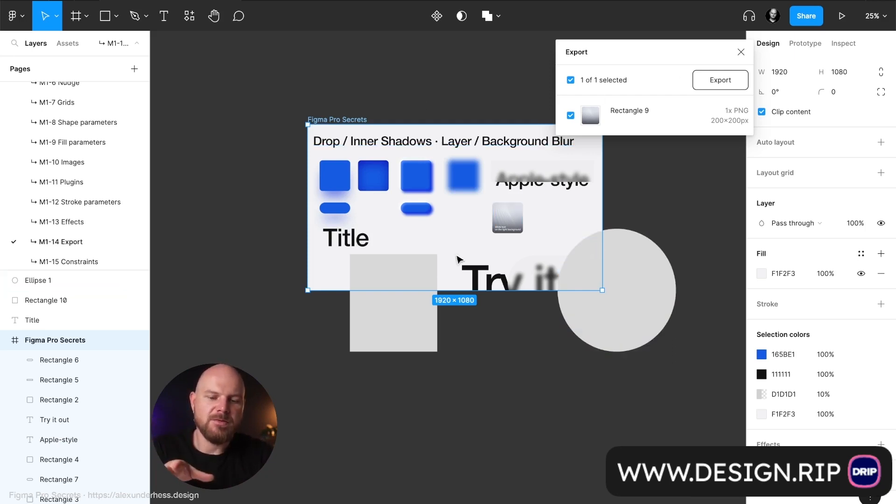
pyautogui.click(516, 224)
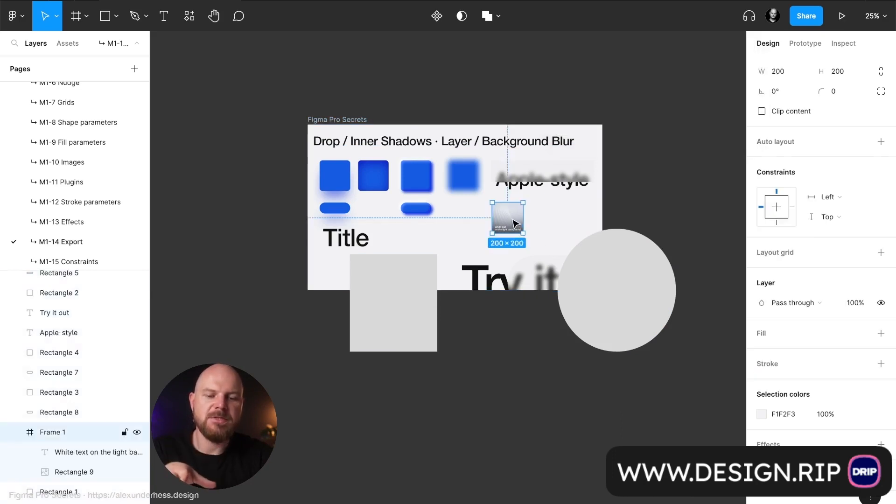
# Add a 1x PNG export setting to Rectangle 2, the blue square with the inner shadow.
pyautogui.click(388, 181)
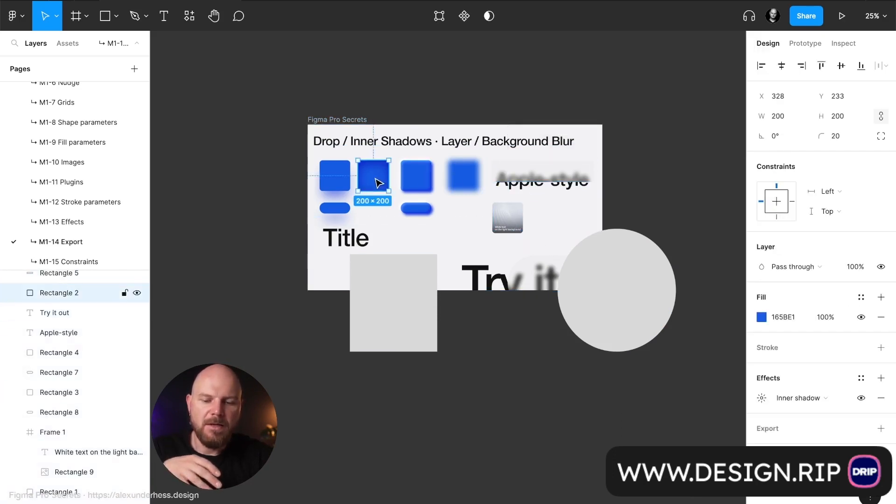
pyautogui.click(881, 428)
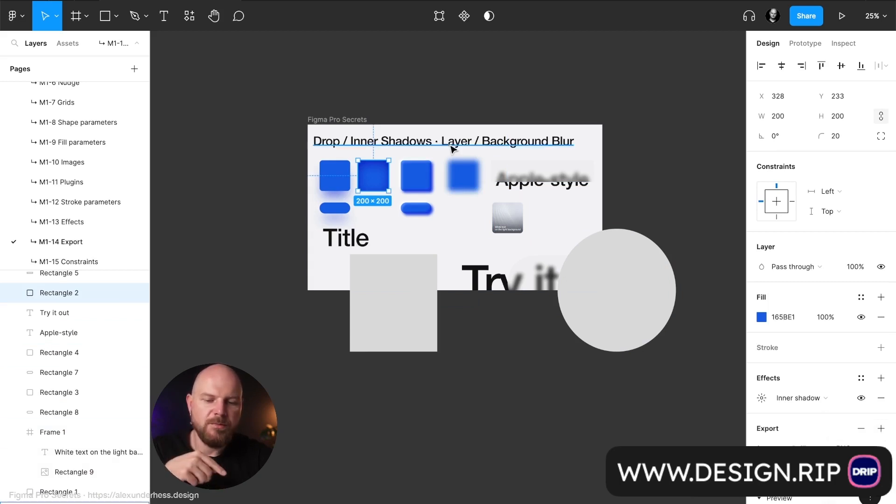
# Give the Figma Pro Secrets frame a single export setting with JPG format at 2x scale.
pyautogui.click(357, 120)
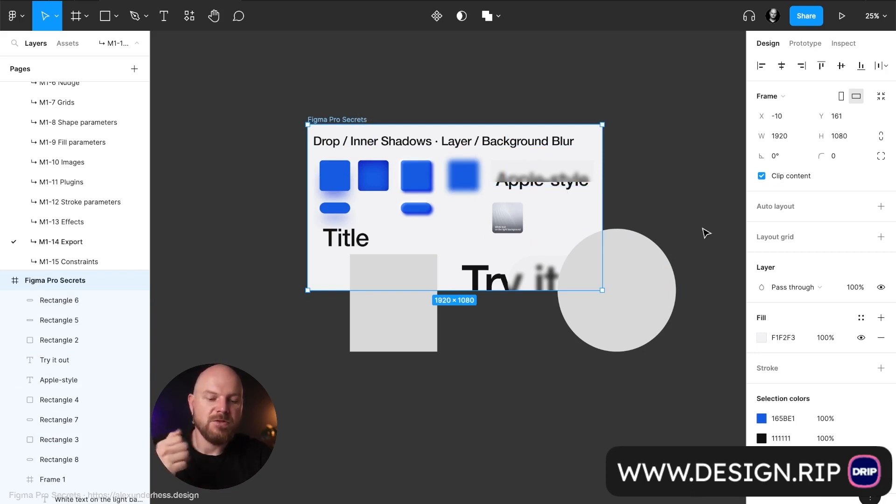
pyautogui.scroll(-3, 783, 282)
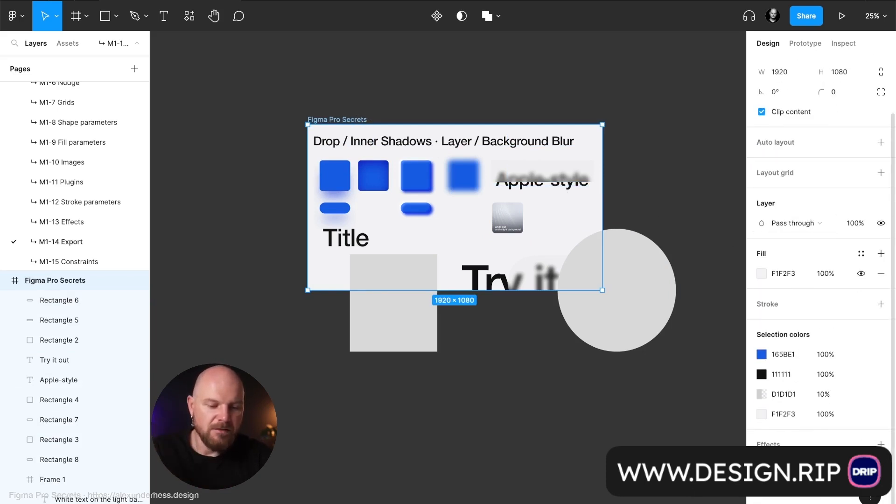
pyautogui.scroll(-4, 820, 346)
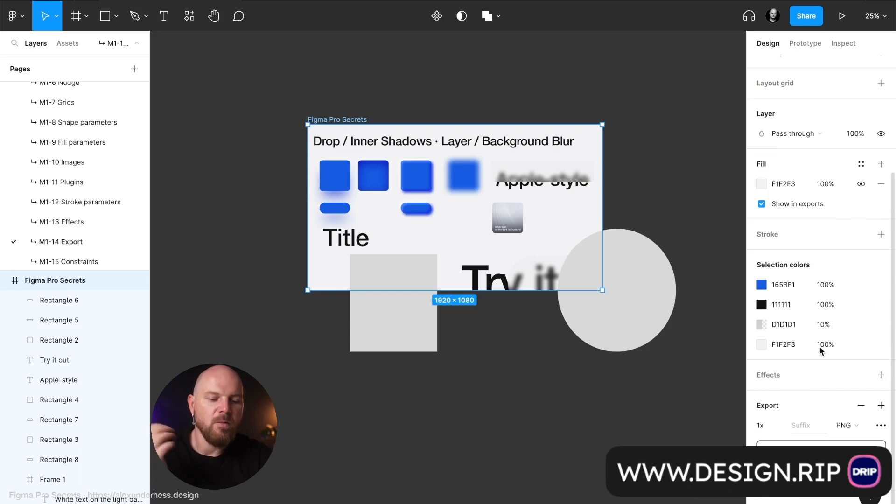
pyautogui.click(858, 428)
pyautogui.click(859, 441)
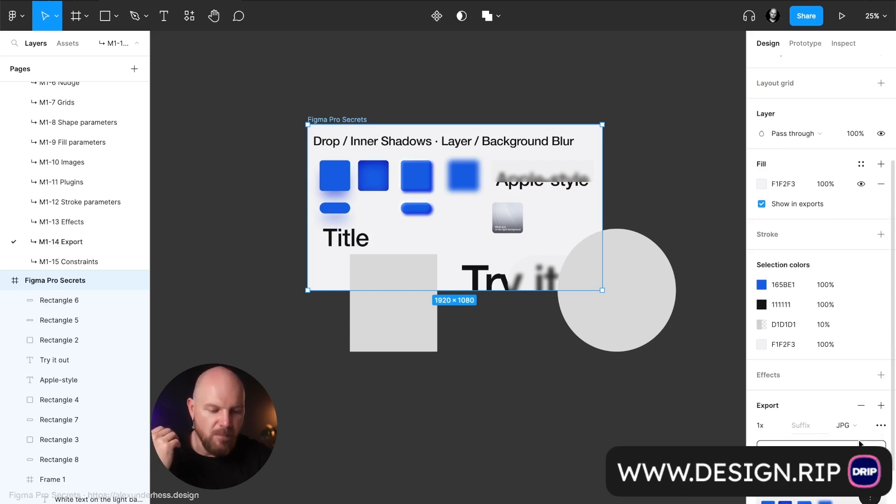
pyautogui.click(782, 426)
pyautogui.click(778, 455)
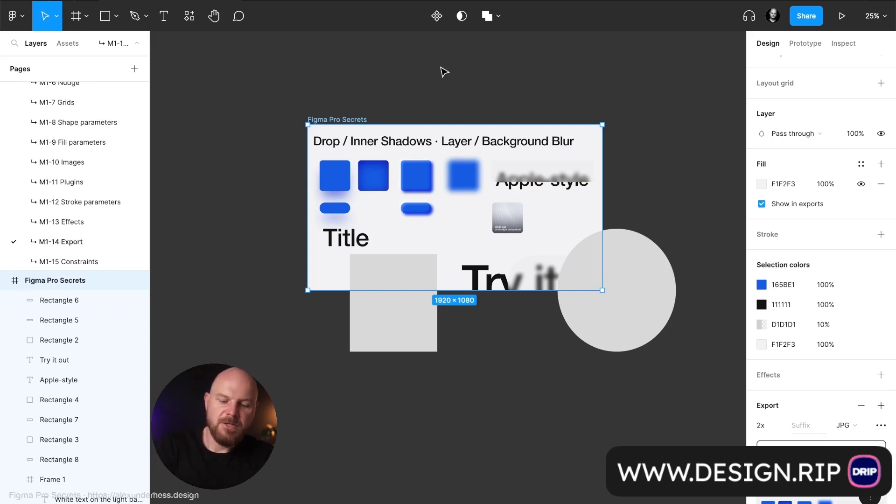
# Review the assets, formats and sizes in the page's bulk export list, close it, and deselect everything on the canvas.
pyautogui.hotkey('ctrl', 'shift', 'e')
pyautogui.moveTo(760, 56); pyautogui.dragTo(608, 59)
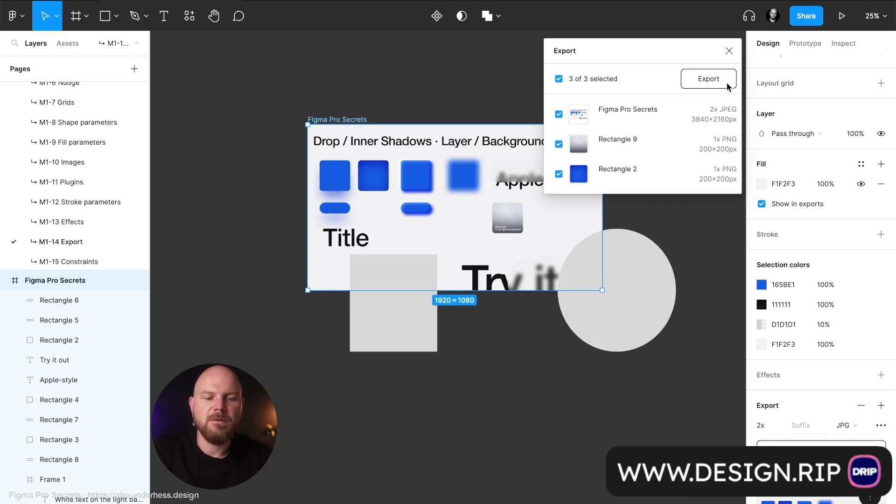
pyautogui.click(729, 52)
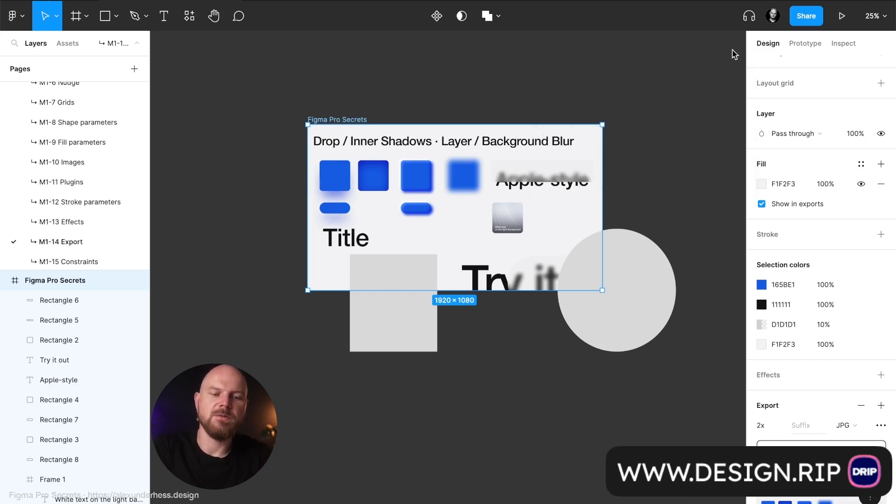
pyautogui.click(562, 89)
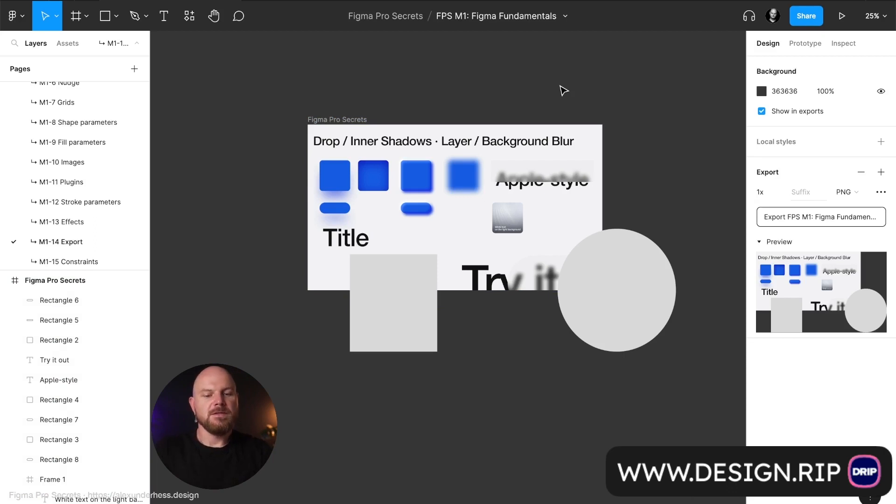